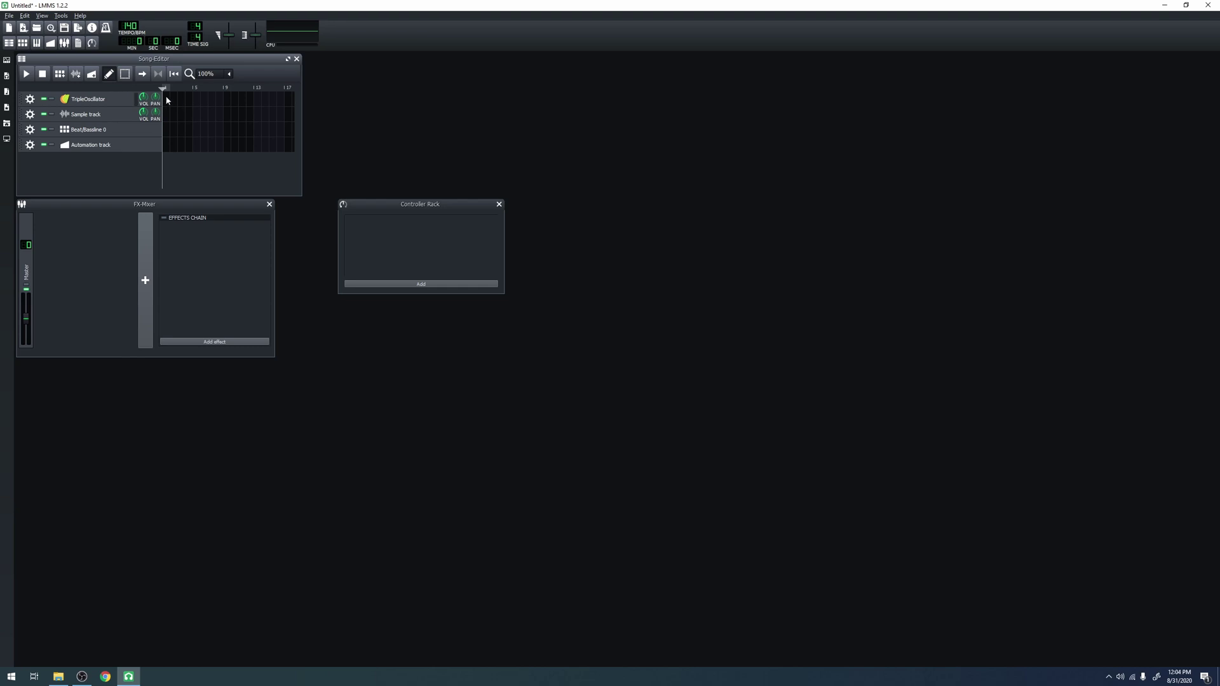
Step: Play the song, pause it, then stop playback and return to the start
left_click(27, 75)
left_click(27, 75)
left_click(43, 75)
Step: Add a new Beat/Bassline track, a Sample track and an Automation track
left_click(60, 75)
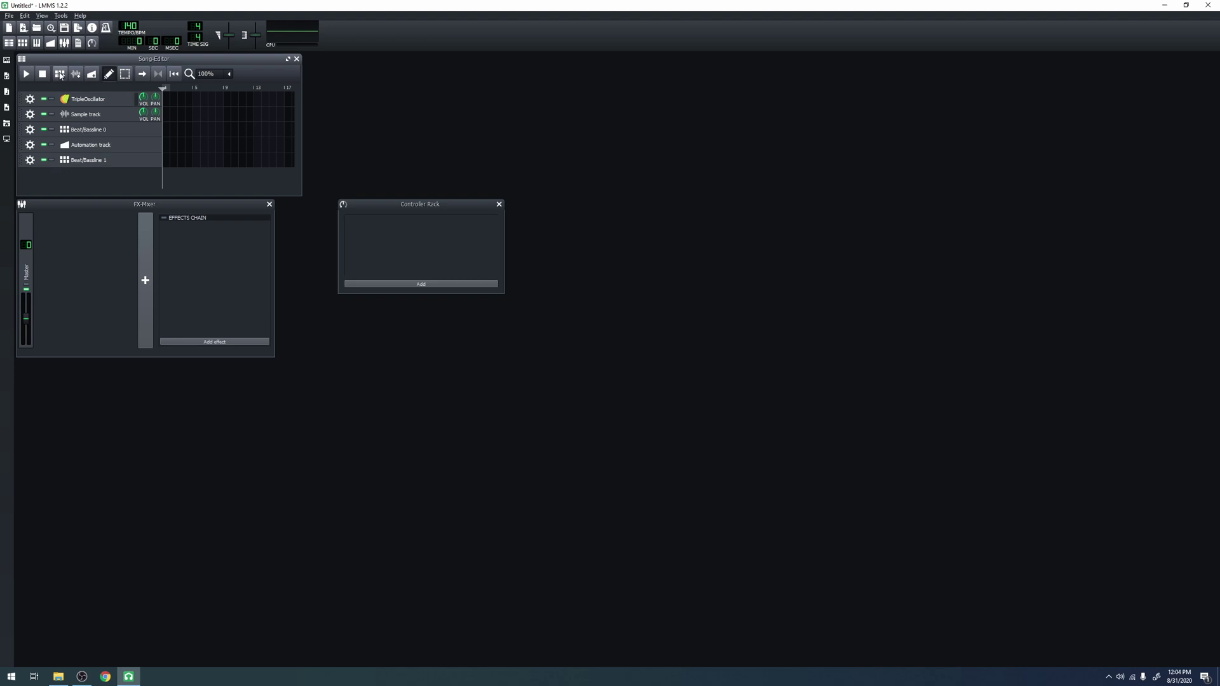
left_click(76, 75)
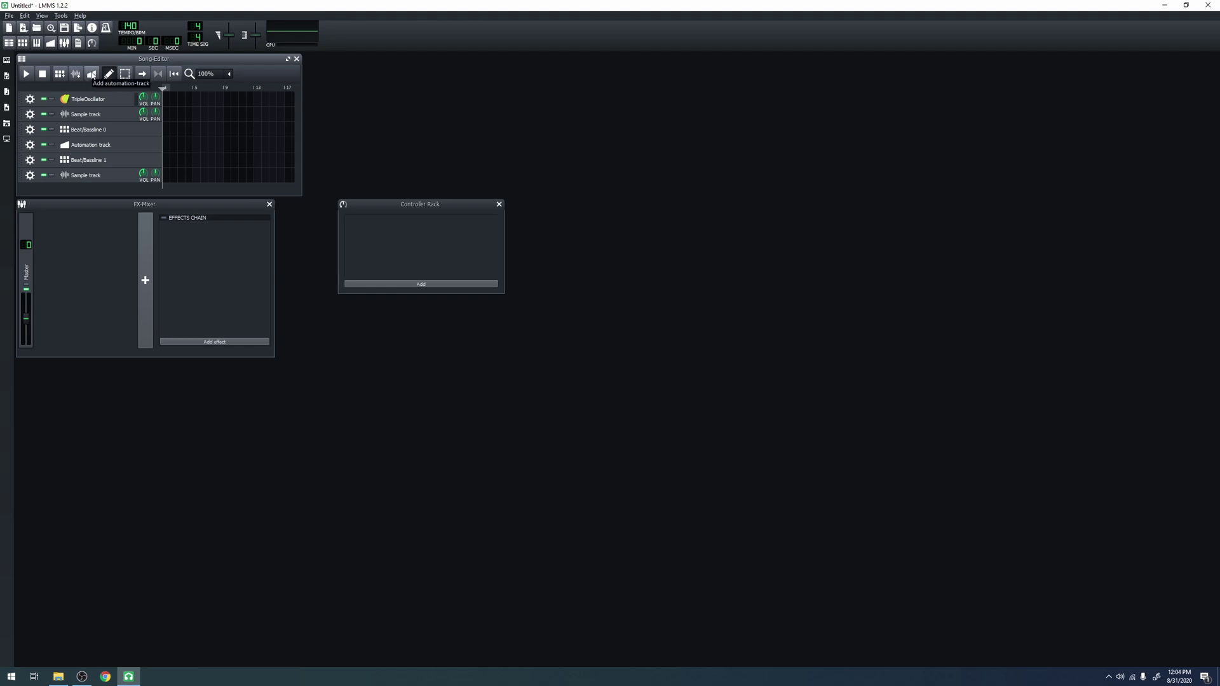
left_click(92, 74)
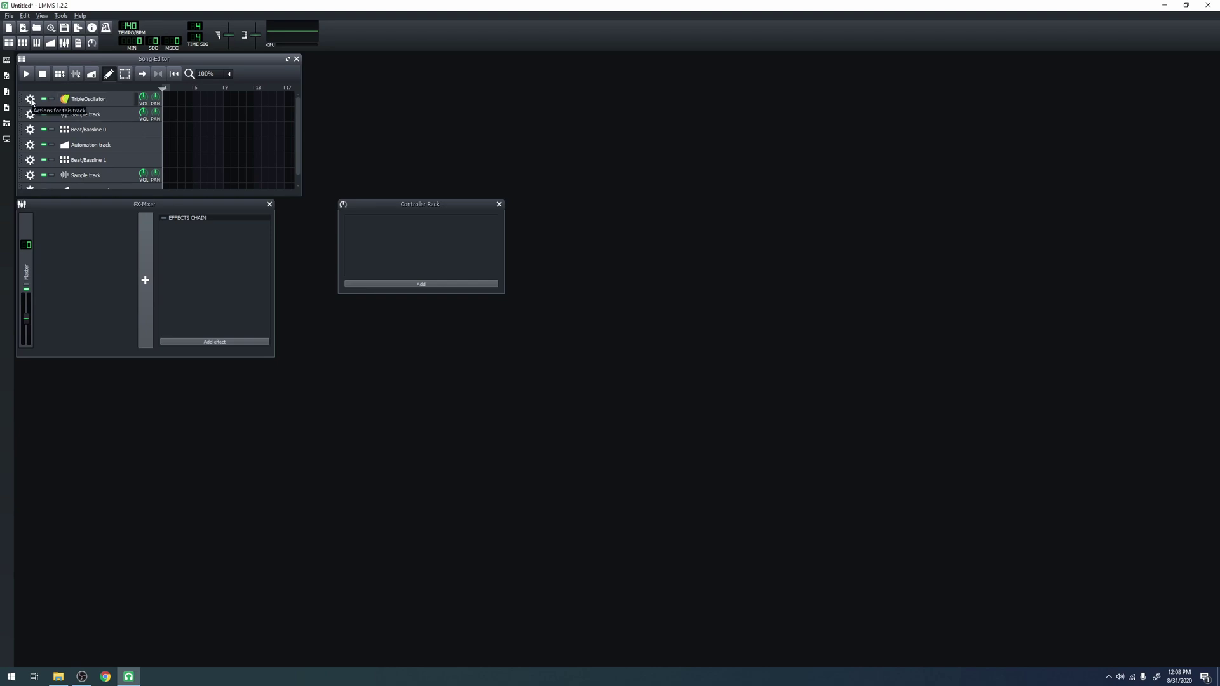
left_click(30, 99)
left_click(40, 111)
left_click(30, 115)
left_click(47, 140)
left_click(30, 101)
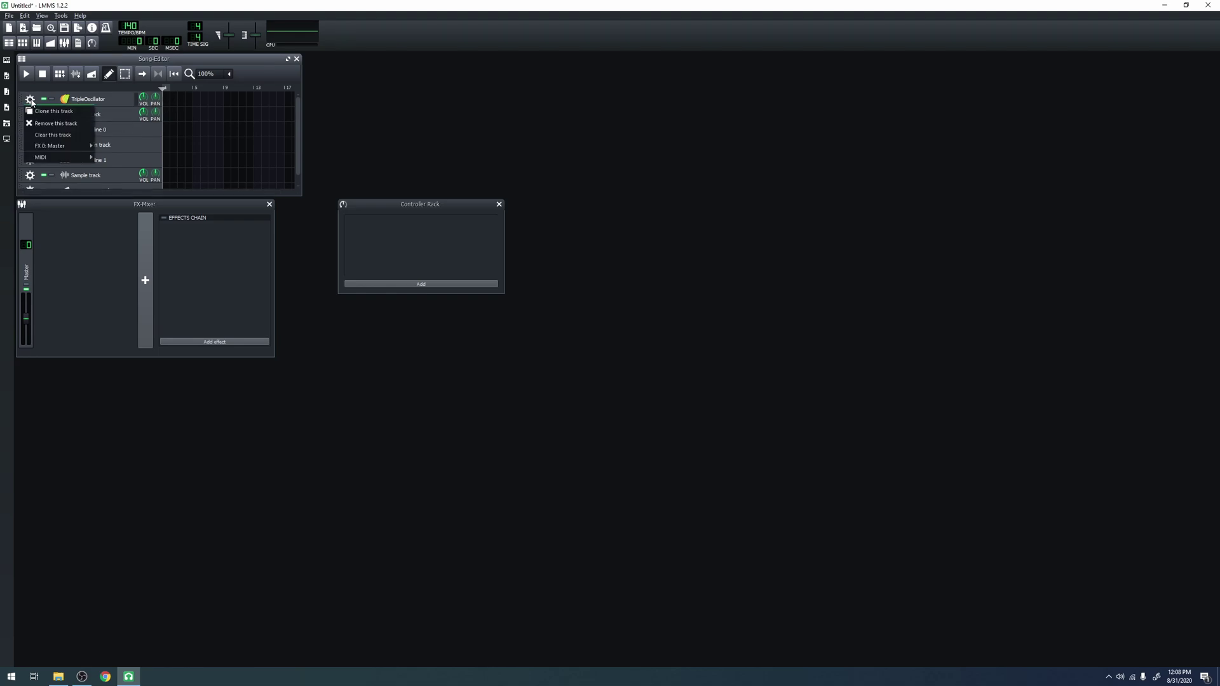
mouse_move(60, 147)
left_click(164, 66)
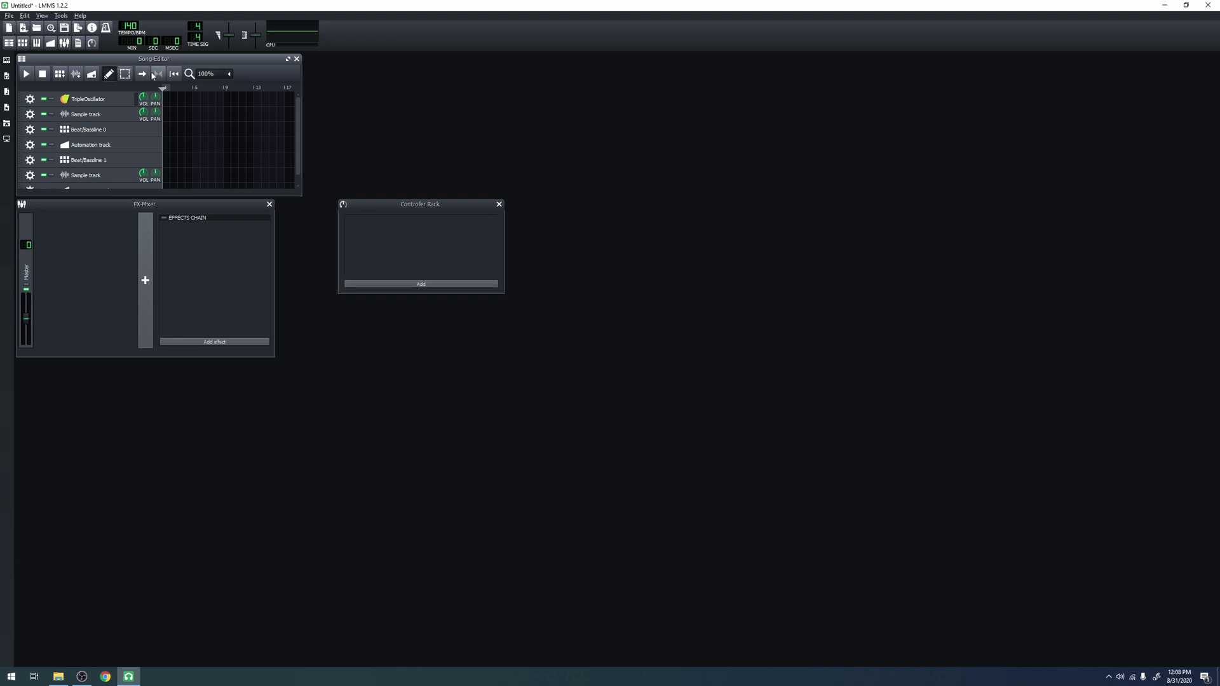
left_click(45, 103)
left_click(52, 101)
left_click(52, 100)
Step: Open the TripleOscillator instrument window, view its FX chain, then close it
left_click(94, 100)
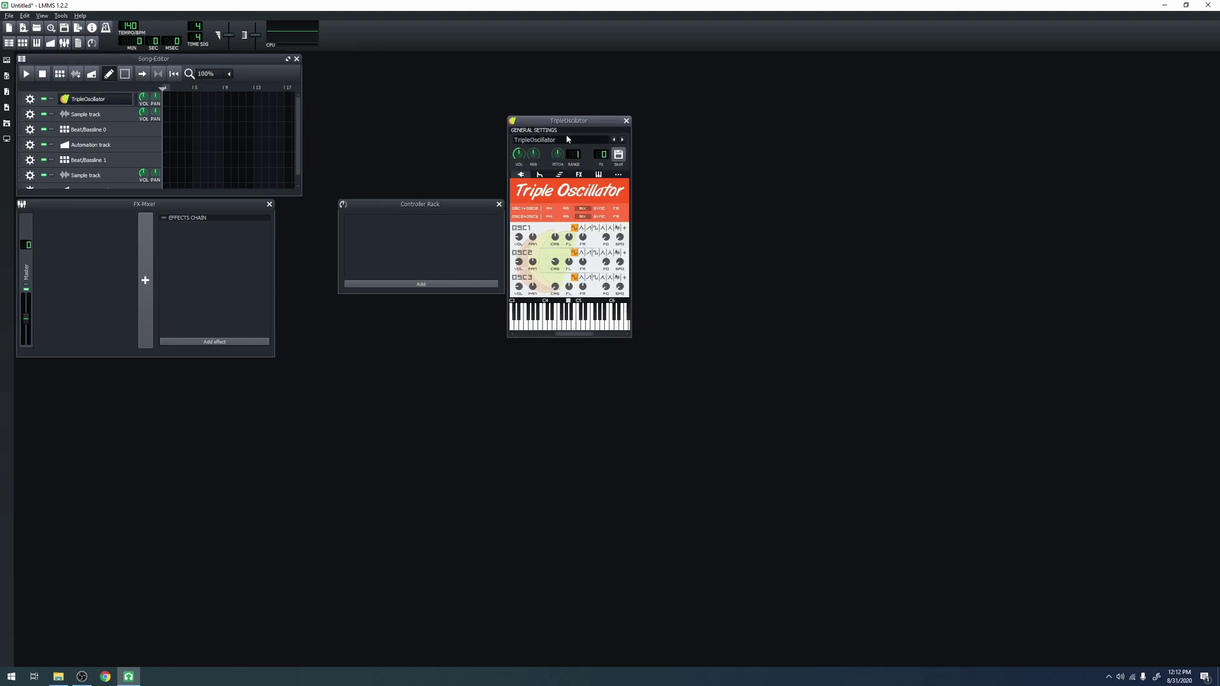
left_click(579, 175)
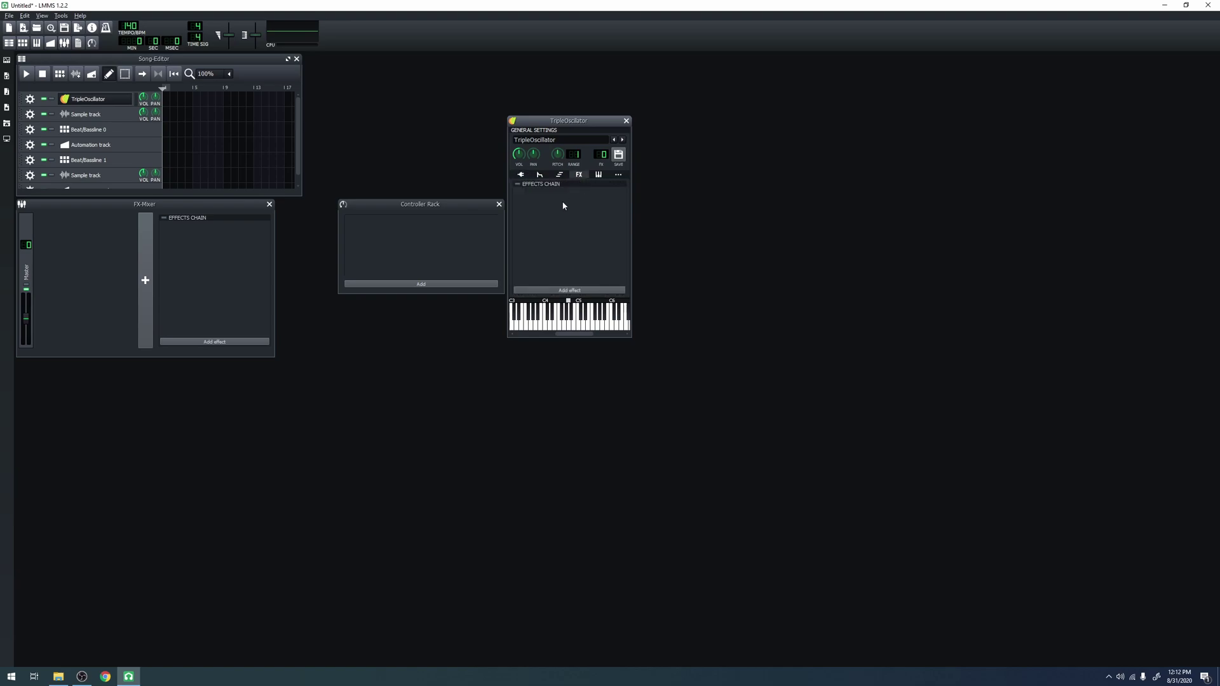
left_click(626, 121)
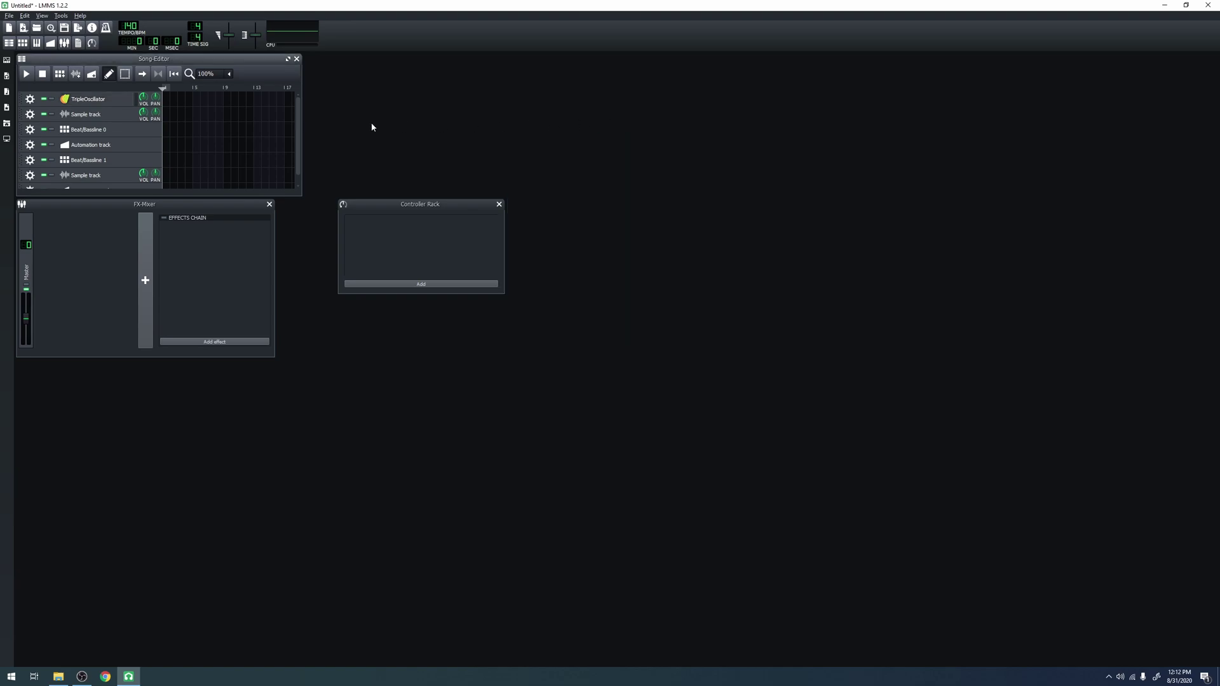
Step: Open and close the Sample track's effects and the Beat+Bassline Editor, then select the Automation track
left_click(97, 114)
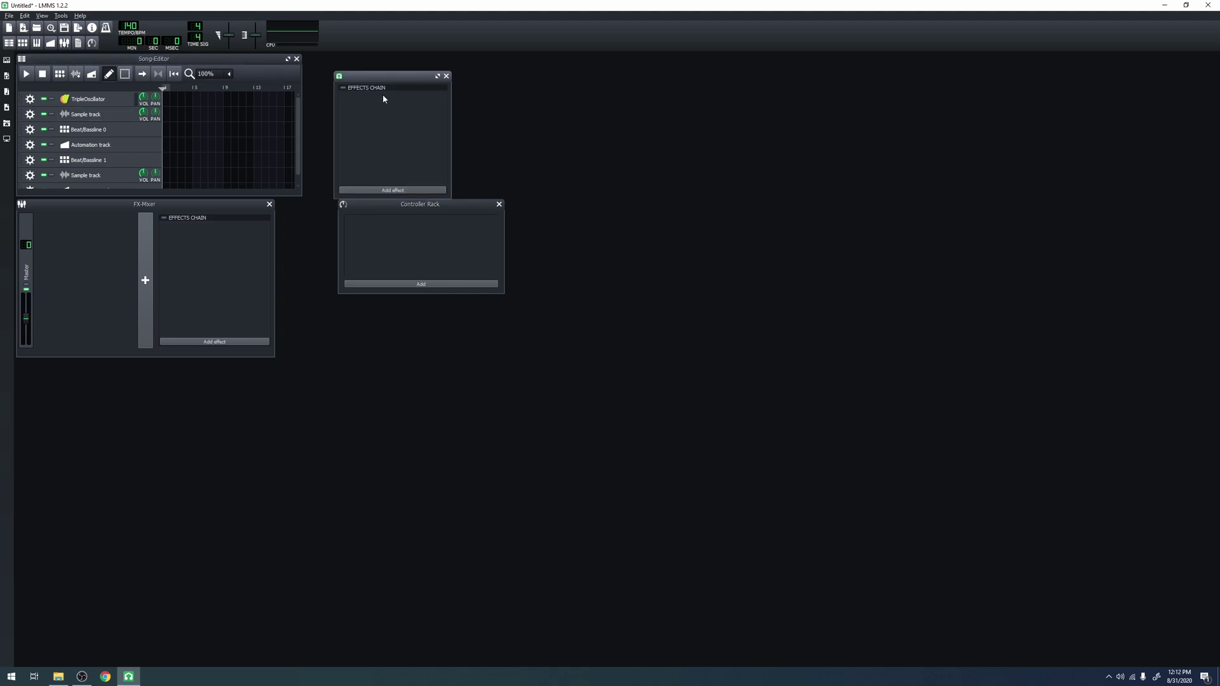
left_click(446, 76)
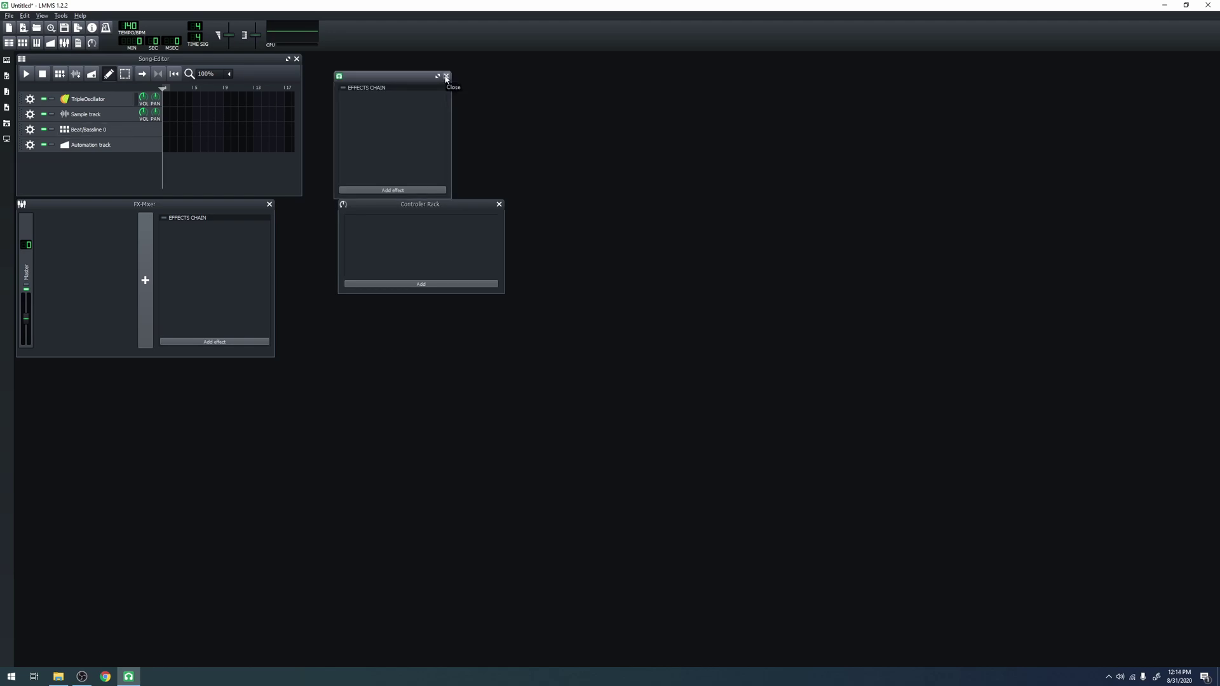
left_click(446, 76)
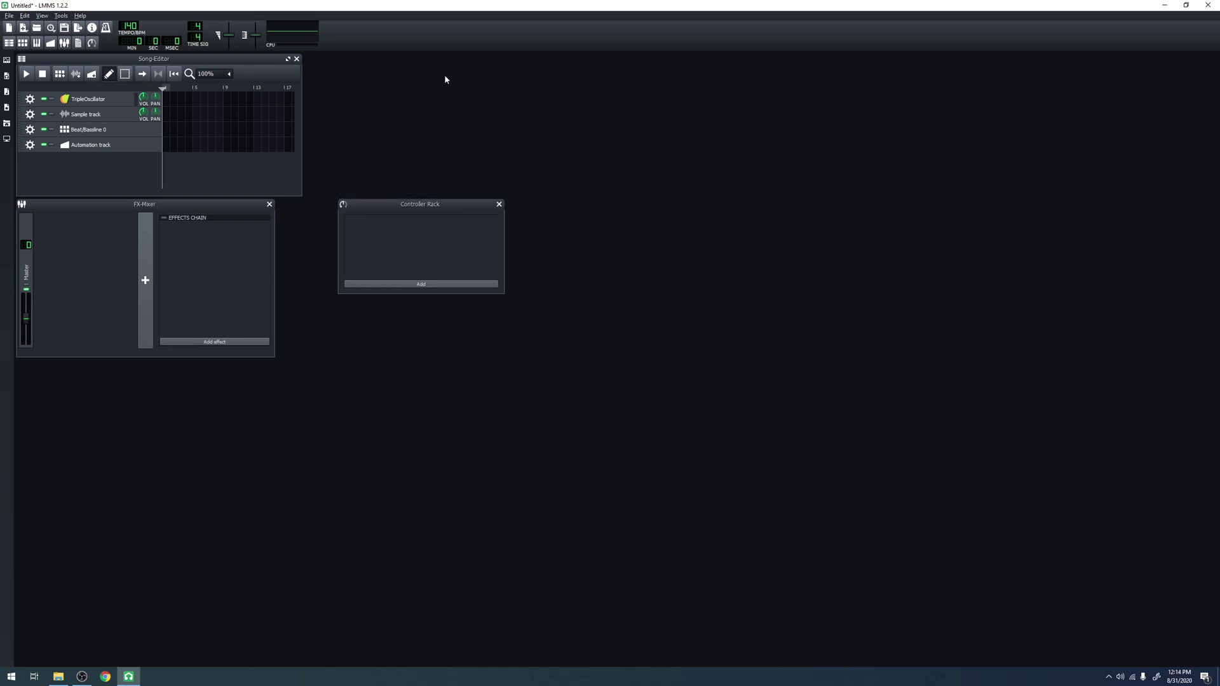
left_click(89, 131)
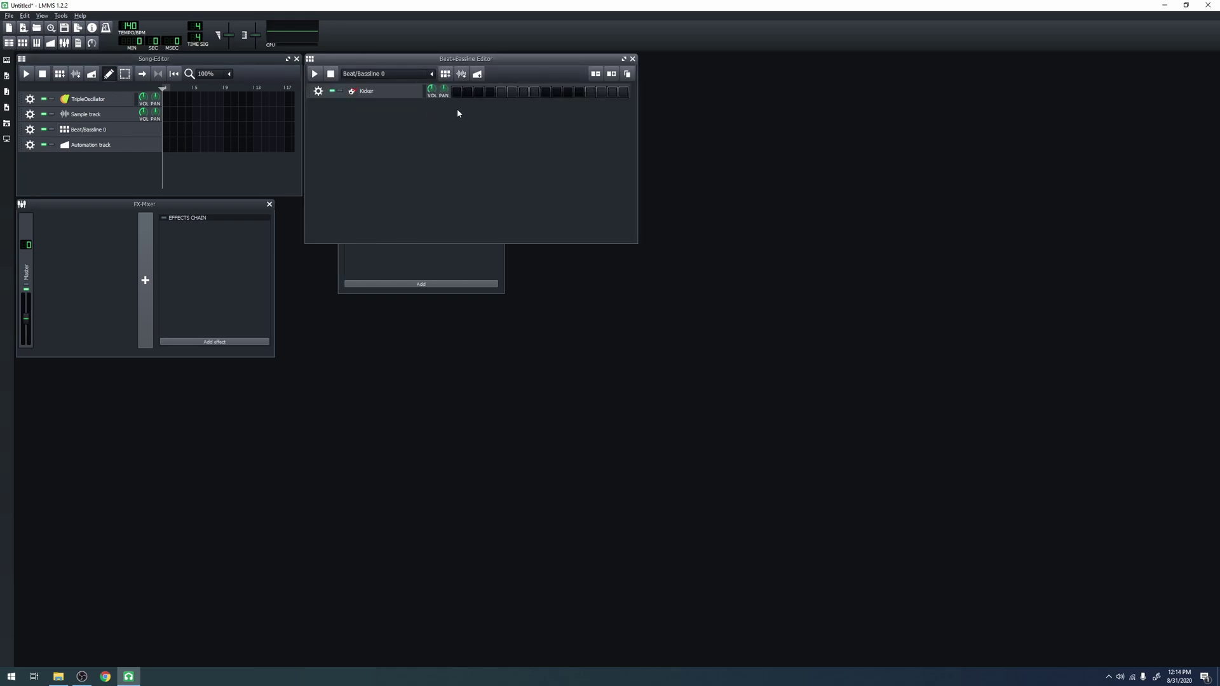
left_click(632, 59)
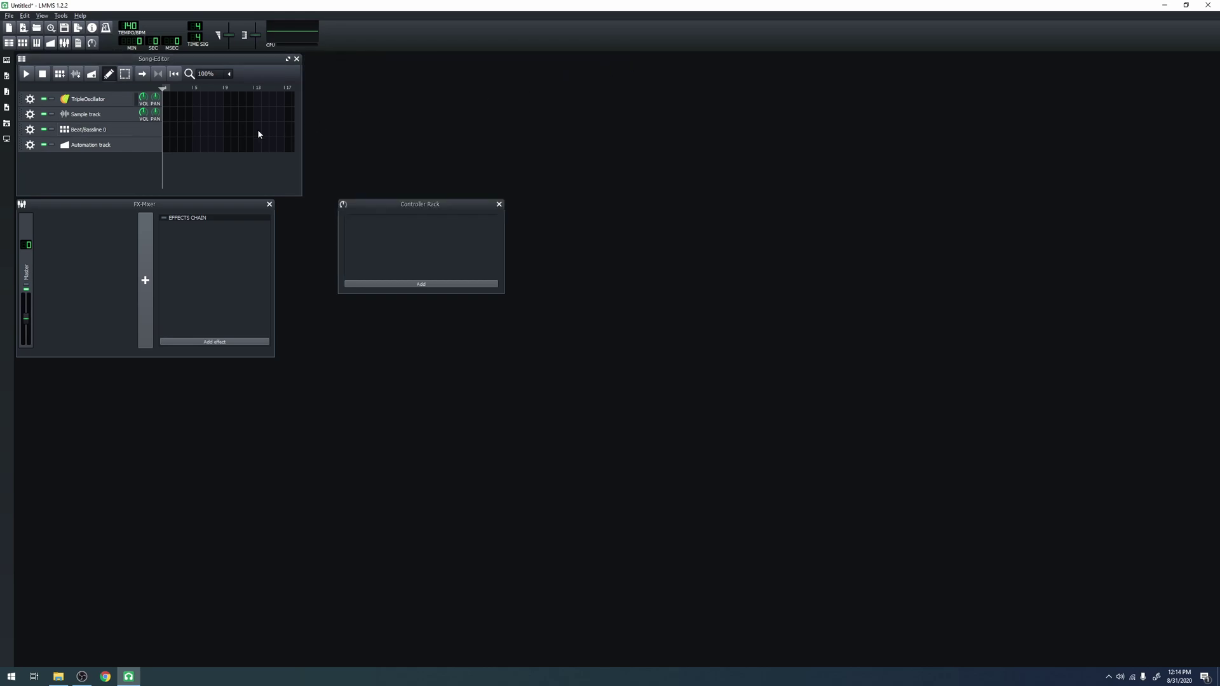
left_click(111, 145)
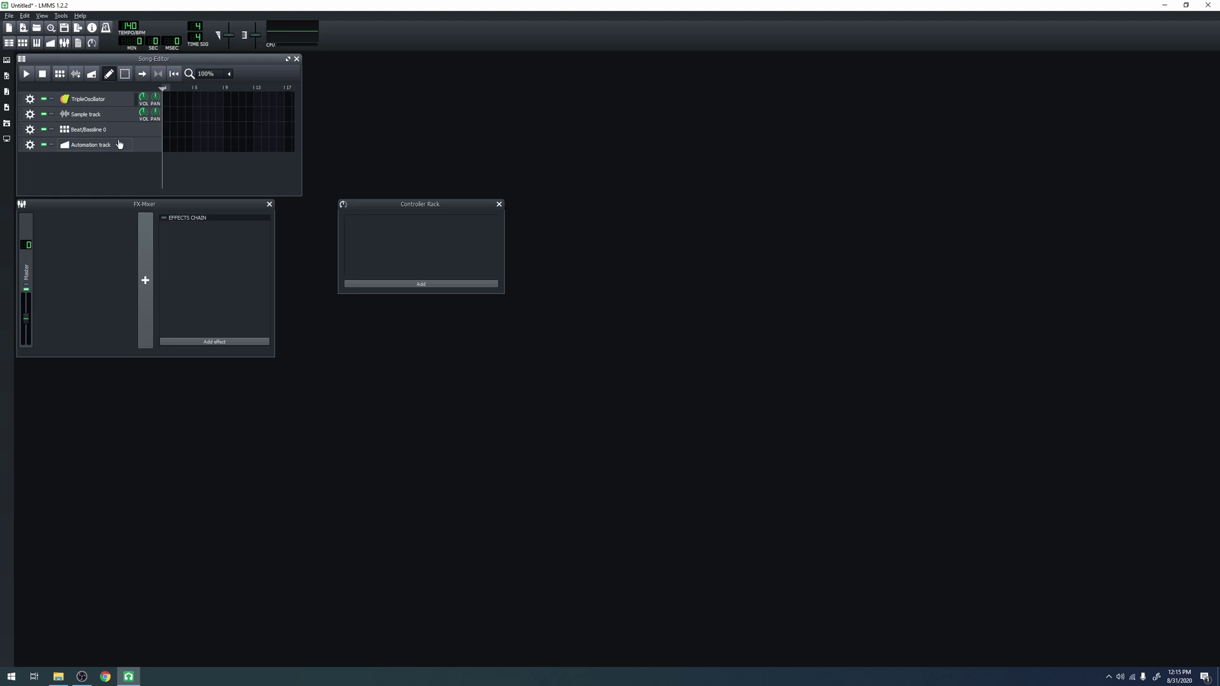
Step: Rename the TripleOscillator track to 'Dave'
double_click(115, 101)
type("Dave")
key("Return")
Step: Set Dave's track volume to exactly -12 dBFS
left_click_drag(145, 102, 184, 162)
double_click(144, 99)
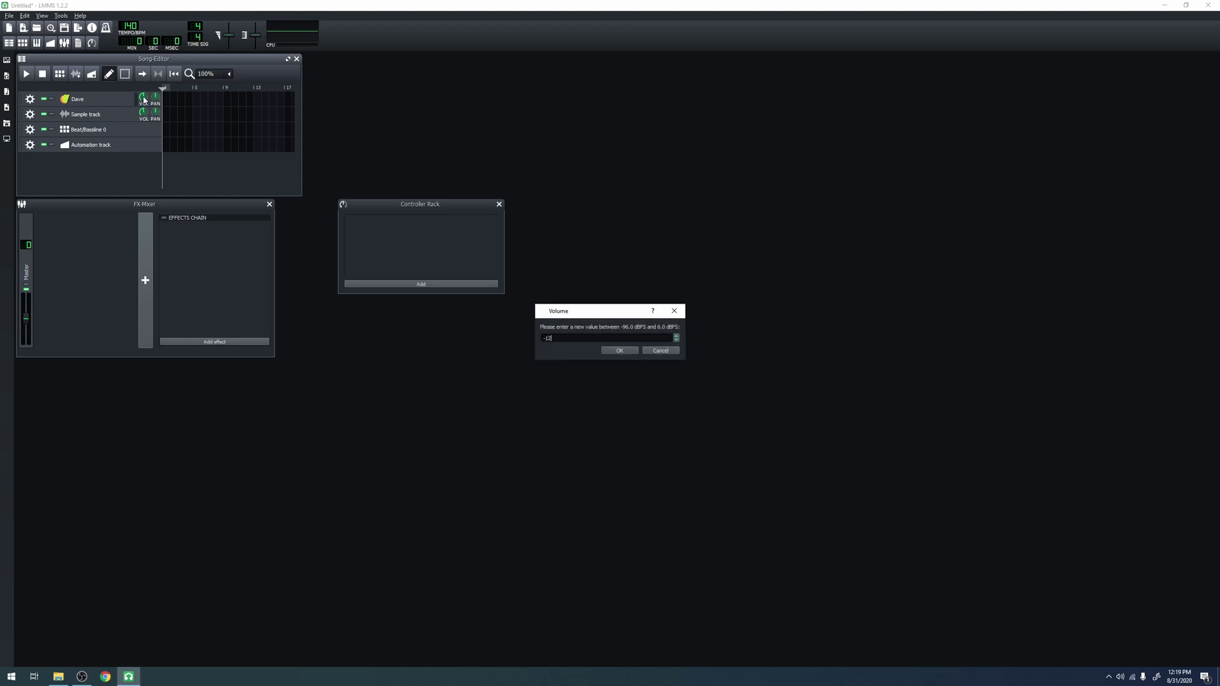
key("Return")
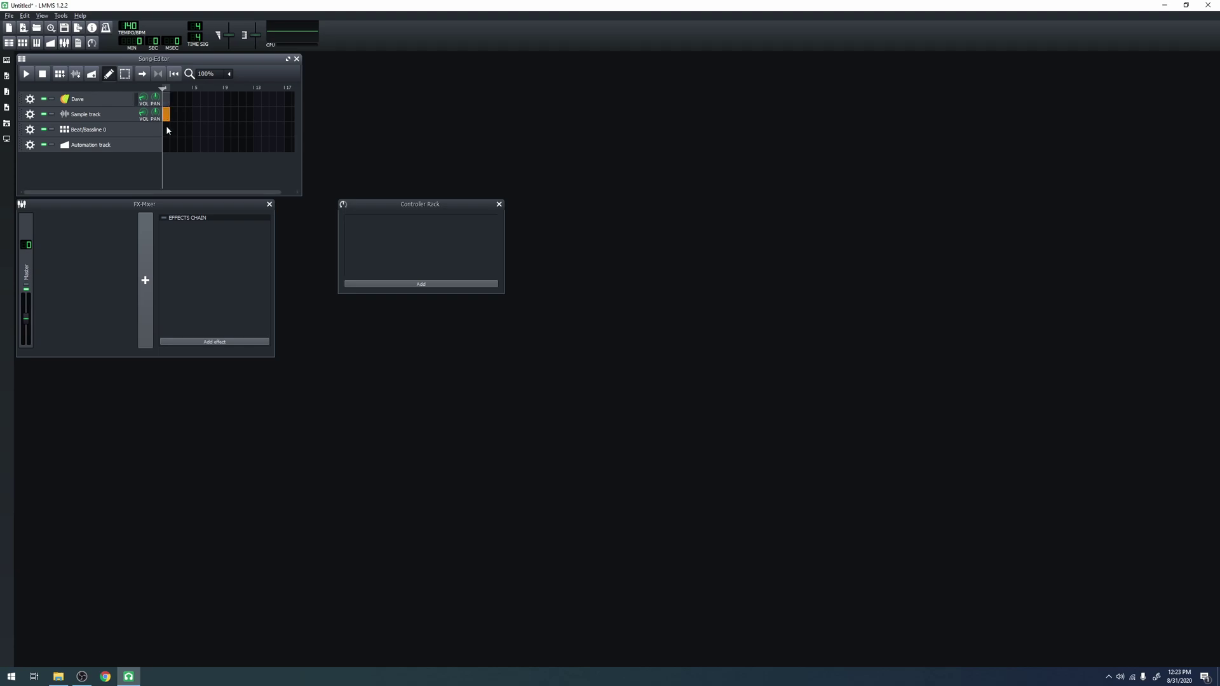
Step: Place a Beat/Bassline 0 clip at bar 1, and check Dave's Piano Roll and the sample file dialog
left_click(167, 131)
double_click(169, 100)
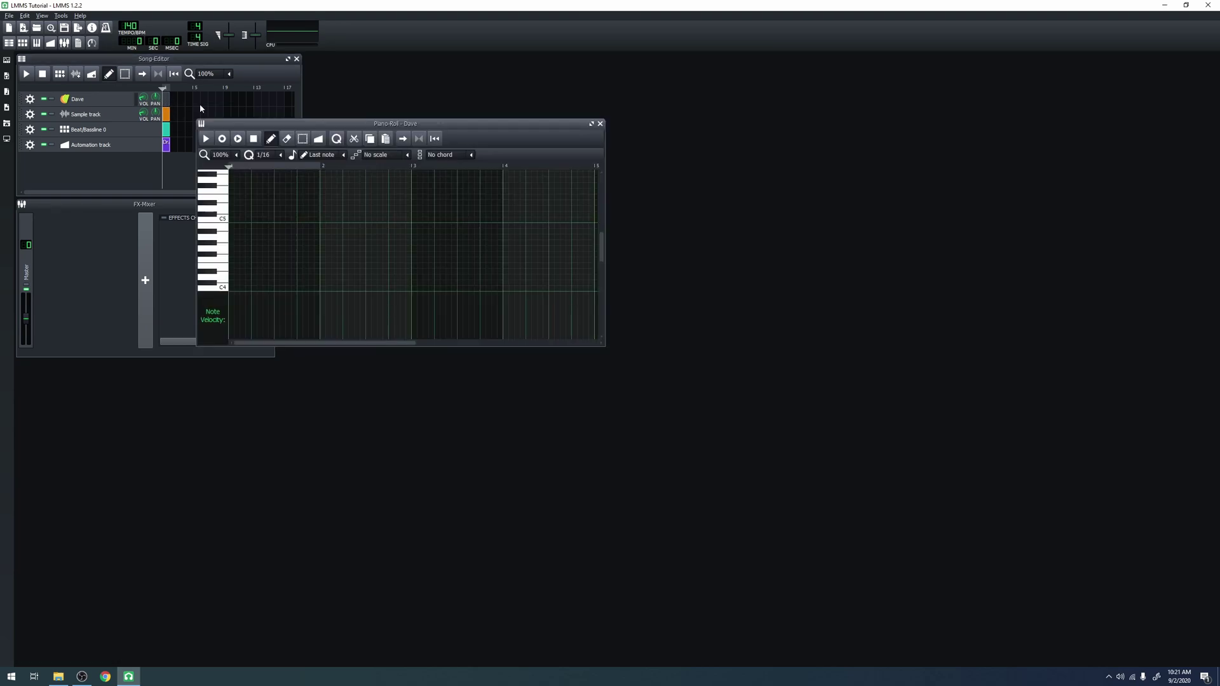
left_click(601, 125)
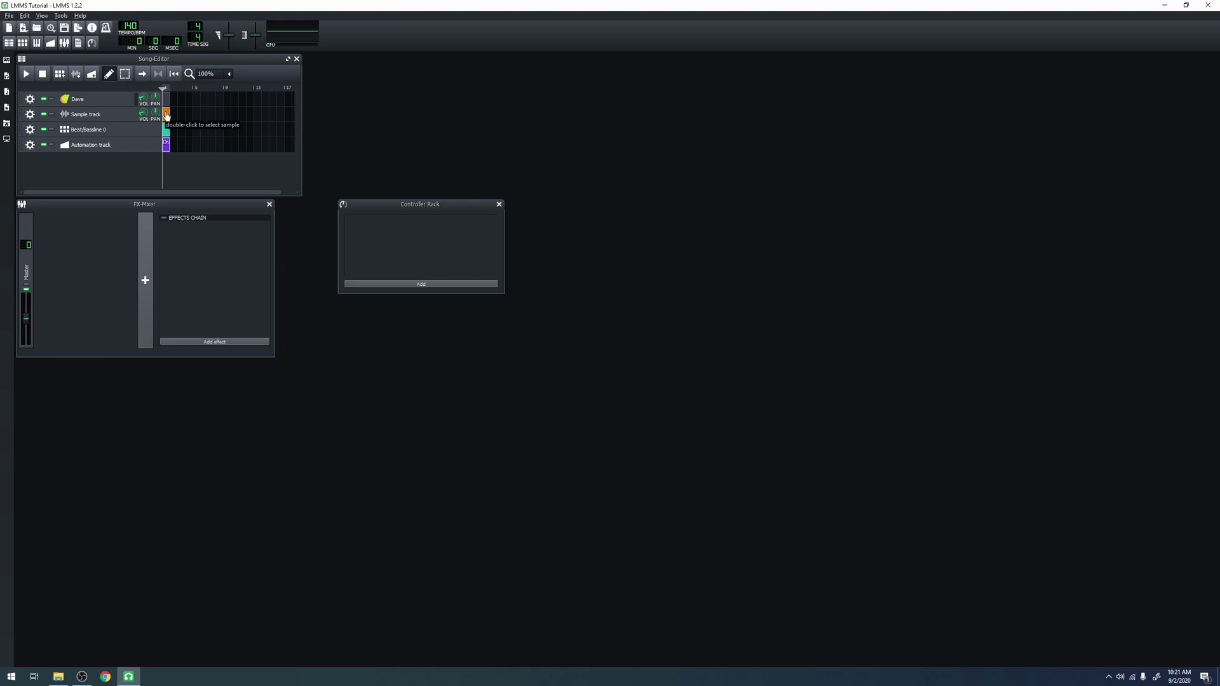
double_click(166, 115)
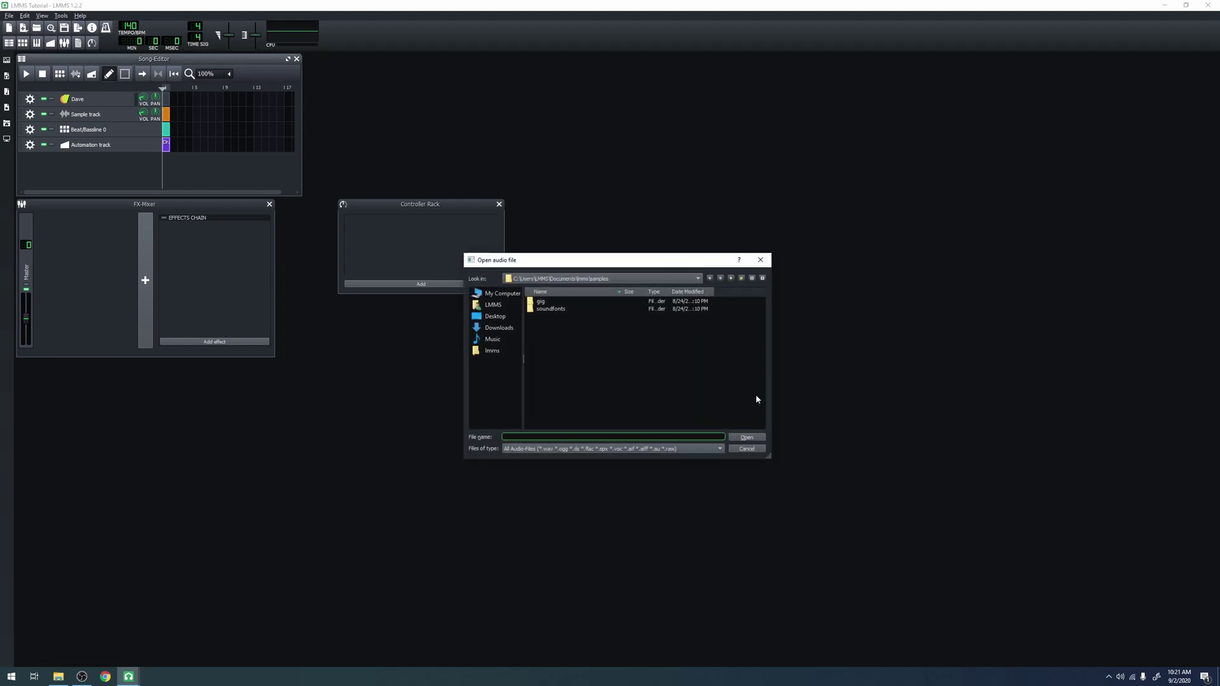
left_click(747, 449)
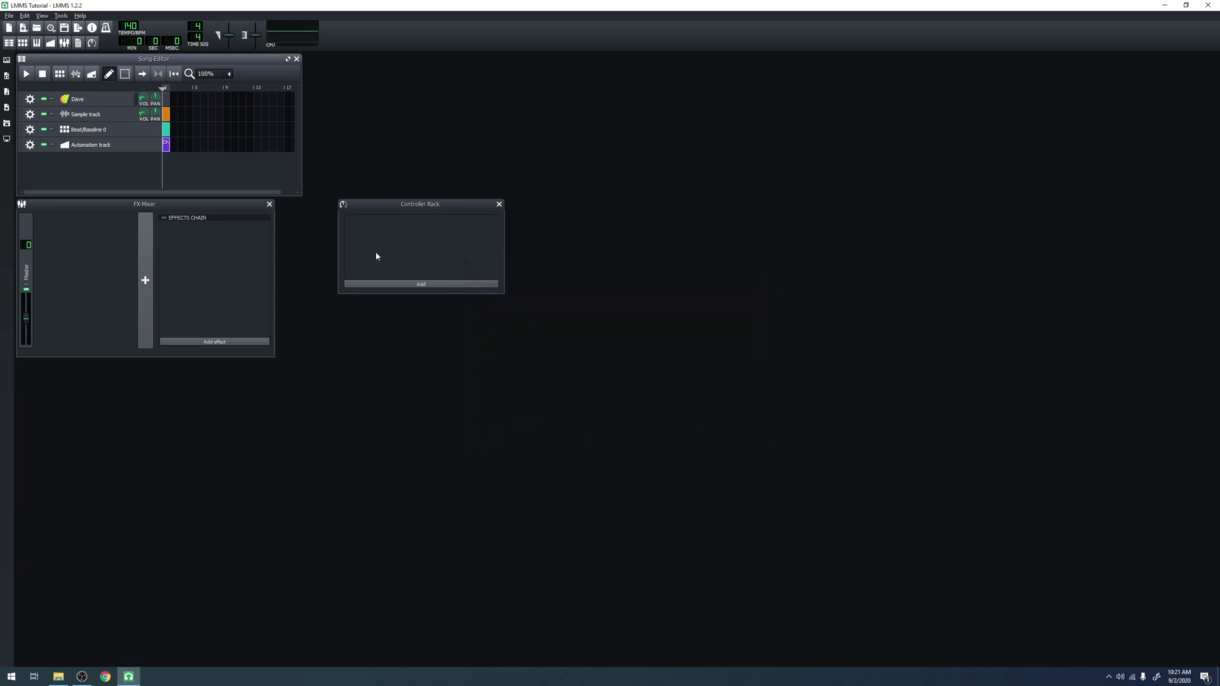
Step: Open and close the Beat+Bassline Editor, then open the automation clip in the Automation Editor
double_click(166, 130)
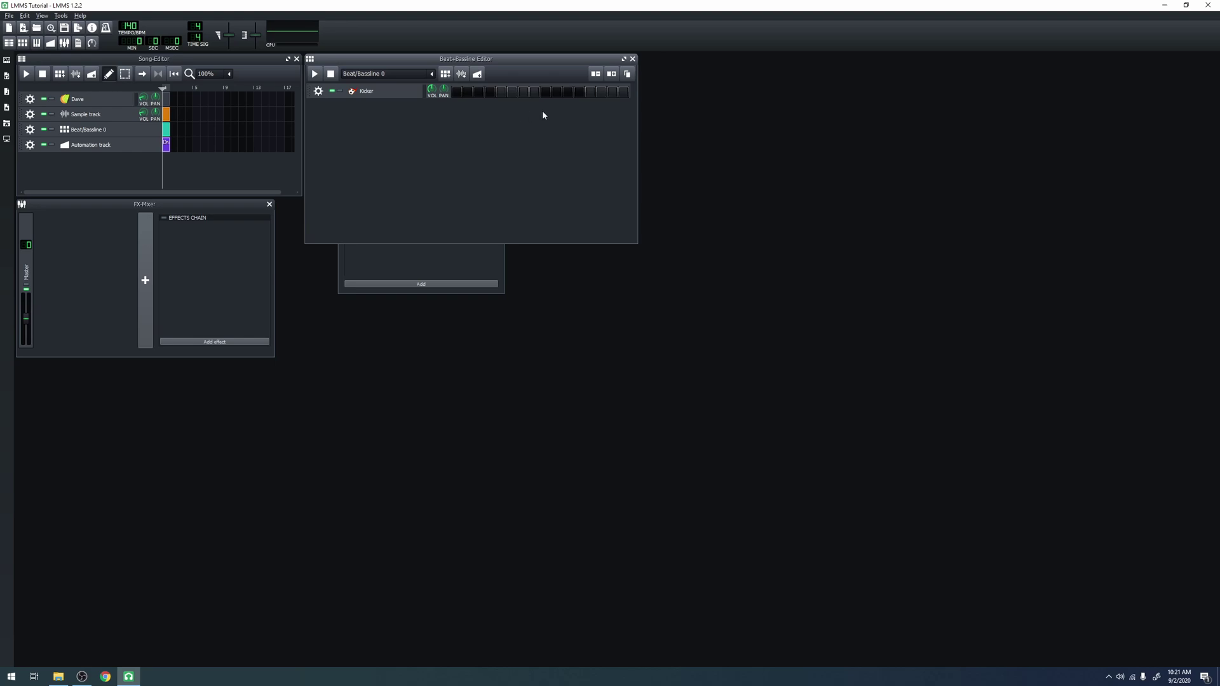
left_click(632, 58)
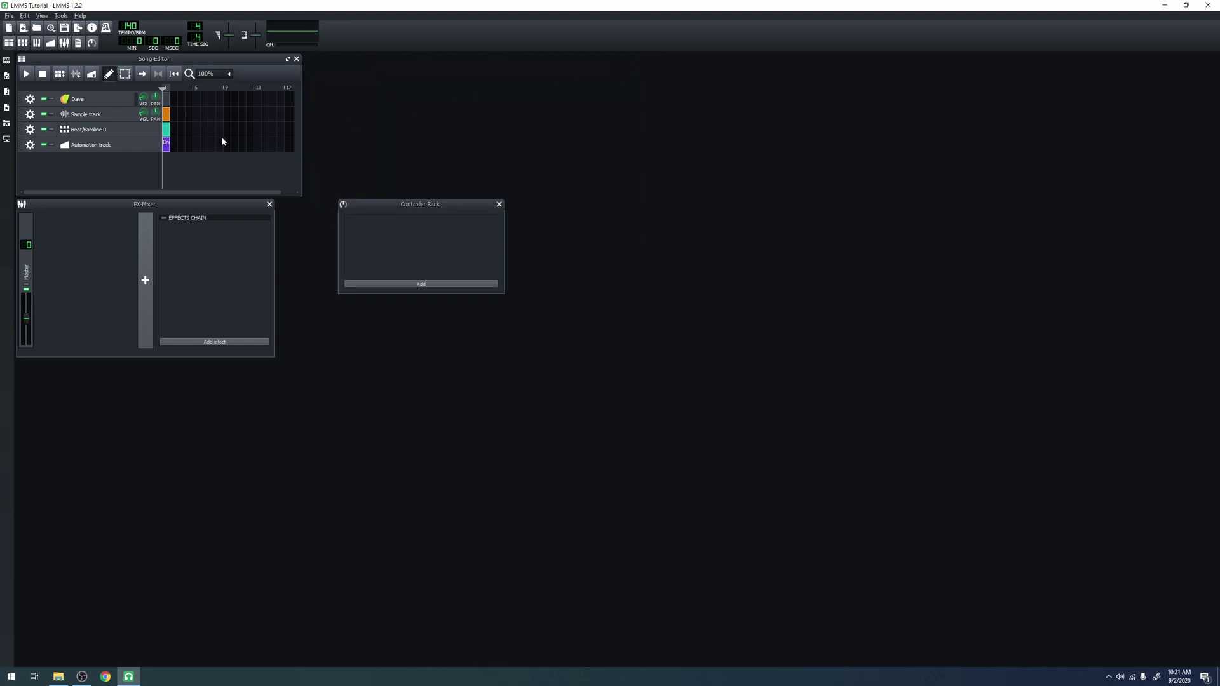
double_click(167, 145)
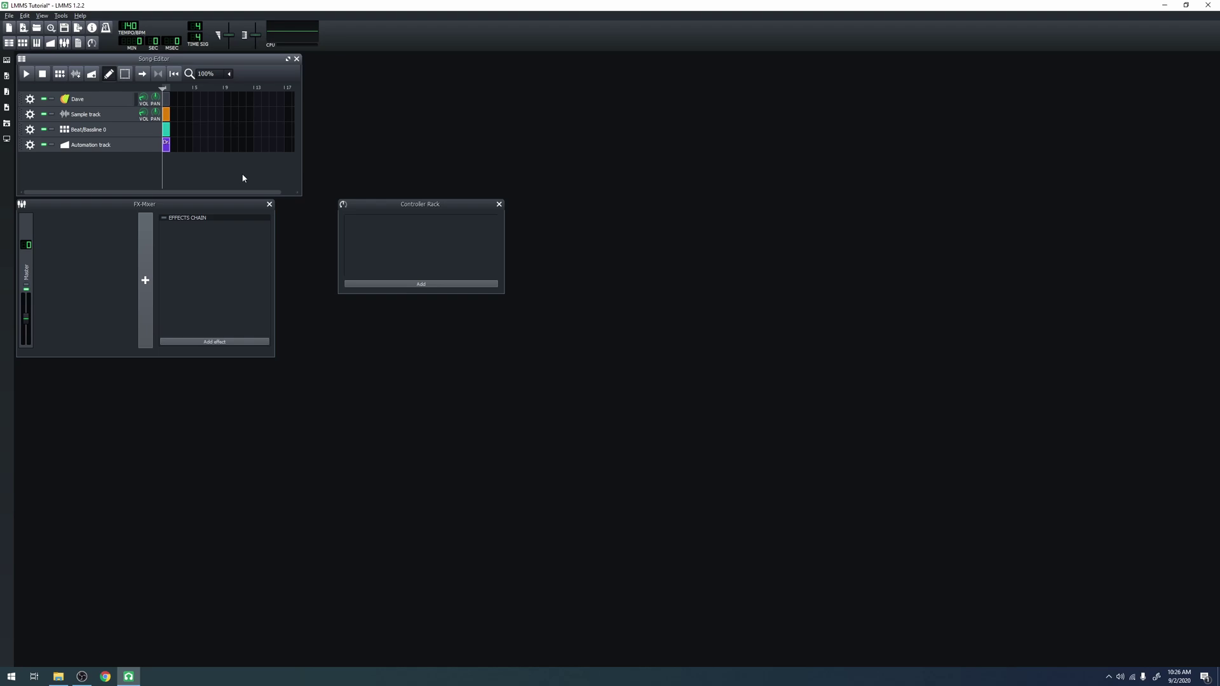
Step: Open Dave's clip in a raised Piano Roll window, then draw and erase three test notes
double_click(166, 98)
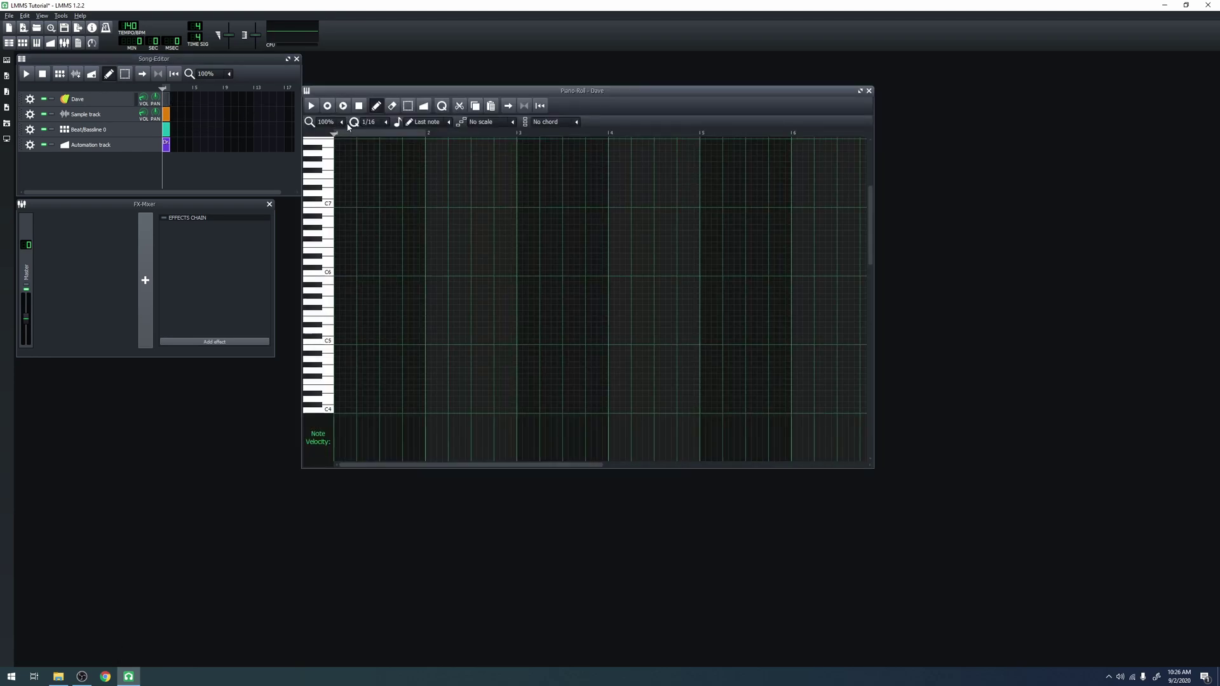
left_click_drag(349, 101, 349, 63)
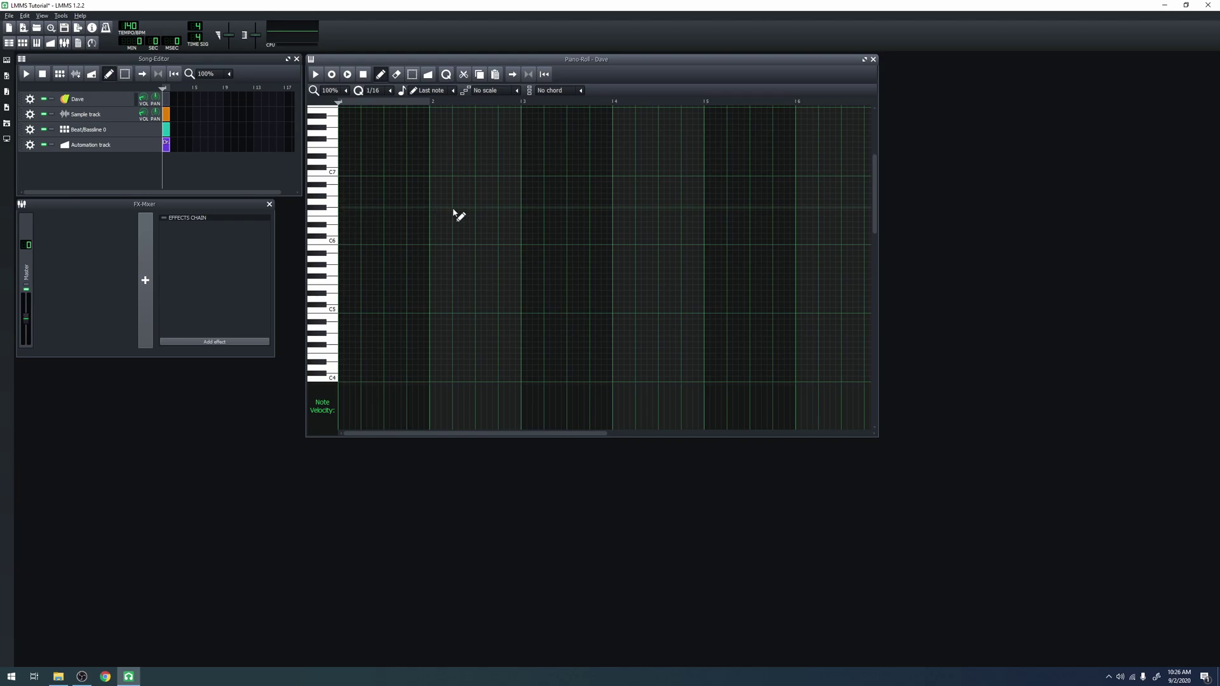
left_click(344, 220)
left_click(364, 259)
left_click(392, 287)
right_click(354, 219)
right_click(373, 258)
right_click(405, 288)
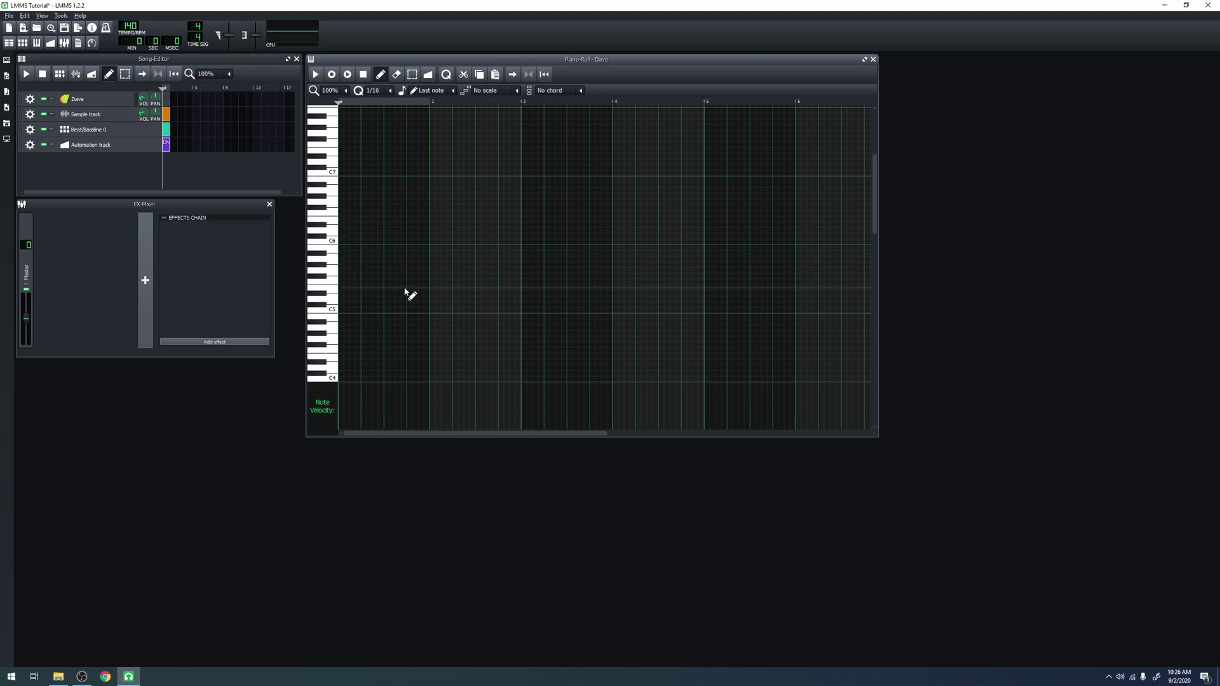
Step: Draw three more test notes and erase them, leaving the grid empty
left_click(346, 253)
left_click(341, 270)
left_click(346, 293)
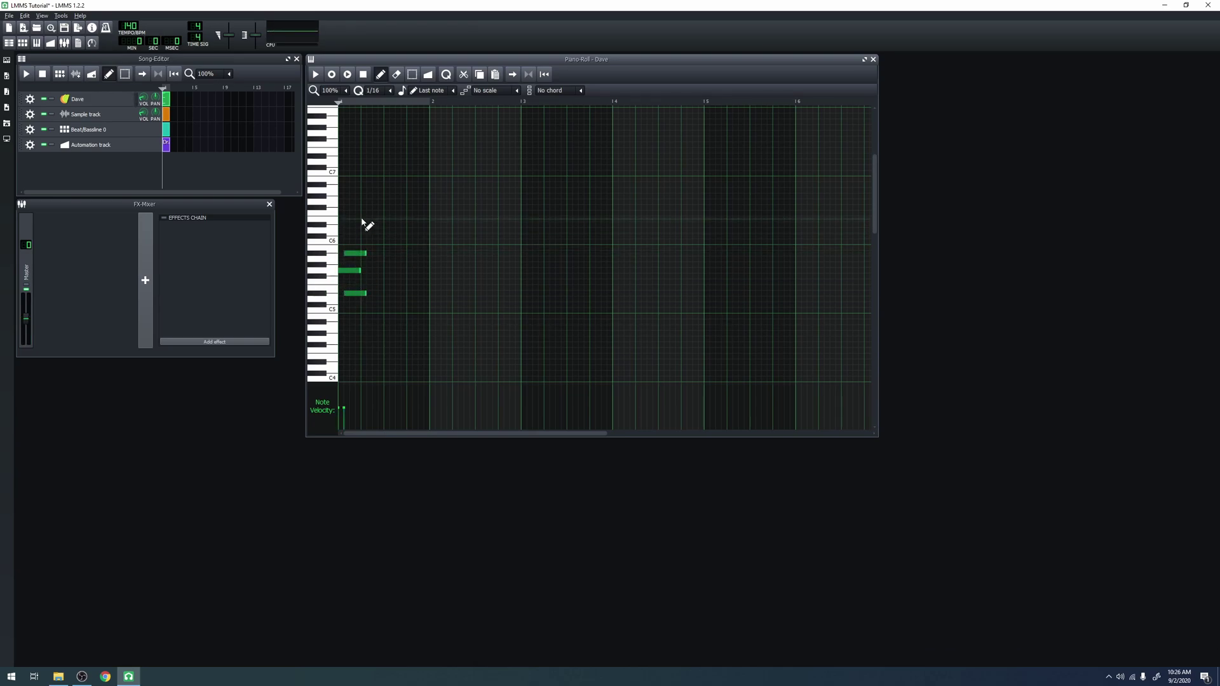
right_click(354, 253)
right_click(349, 270)
right_click(353, 293)
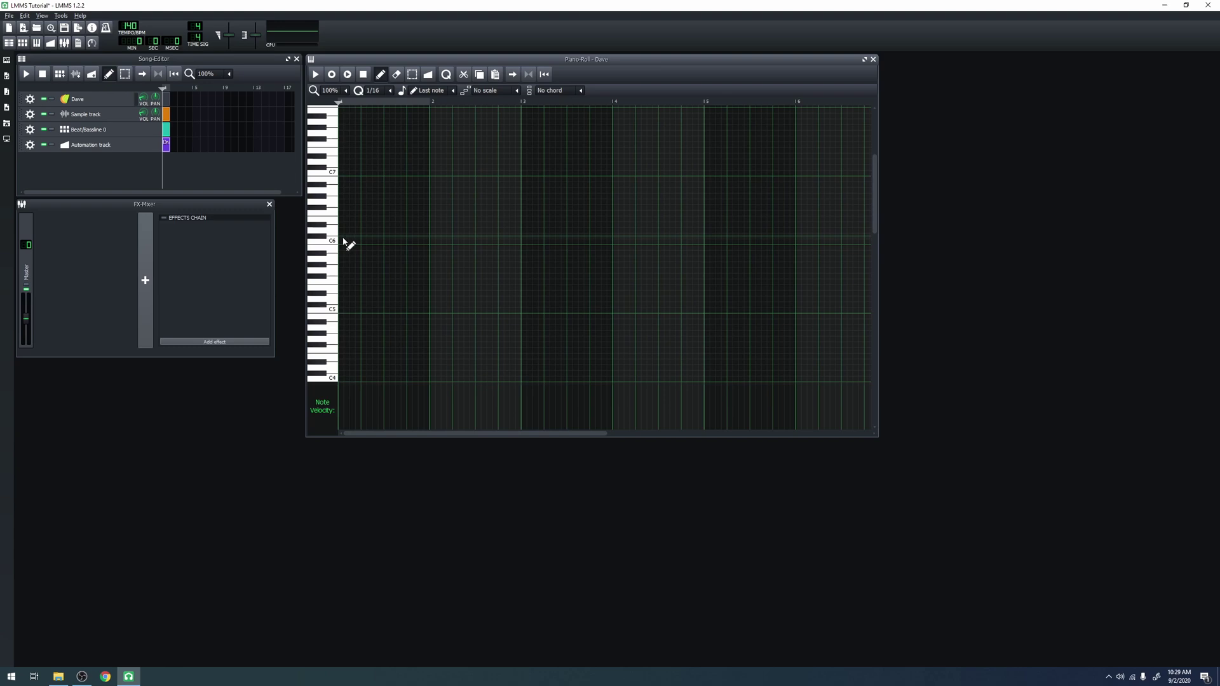
Step: Draw a C6 note at bar 1, stretch it to one bar, and add a higher note at bar 2
left_click(343, 238)
left_click_drag(361, 237, 433, 250)
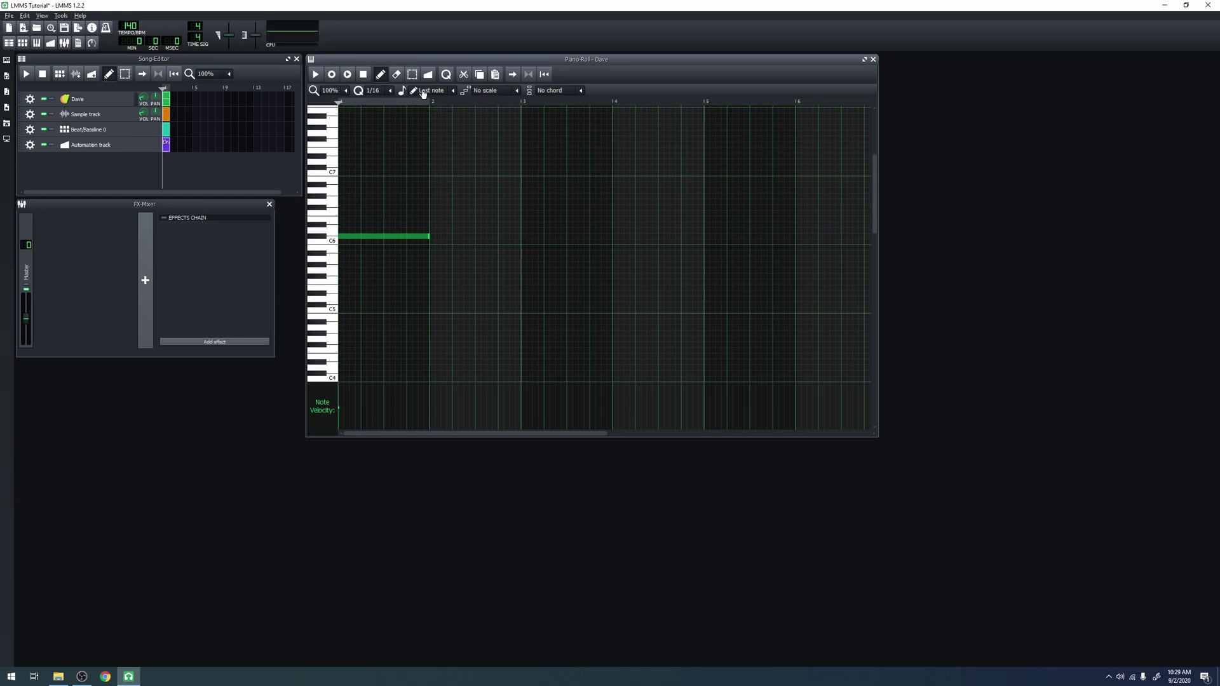
left_click(436, 225)
Step: Add a bar-3 note, then erase the extra one-bar notes
left_click(527, 208)
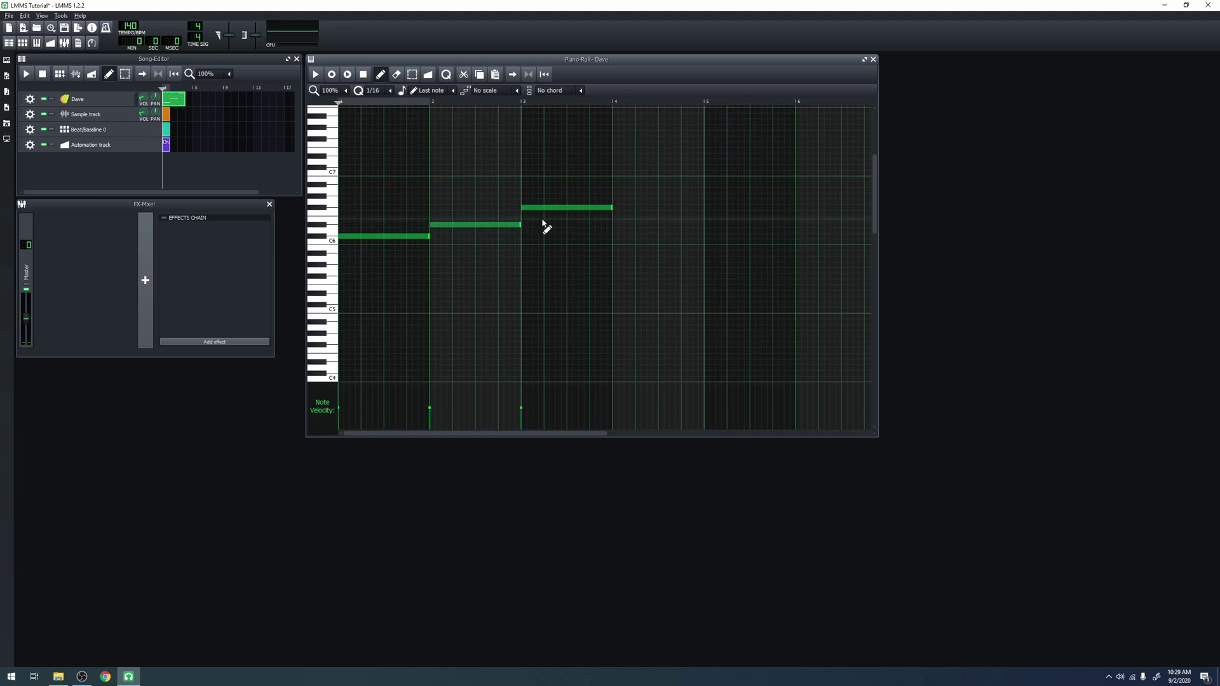
right_click(534, 207)
right_click(500, 225)
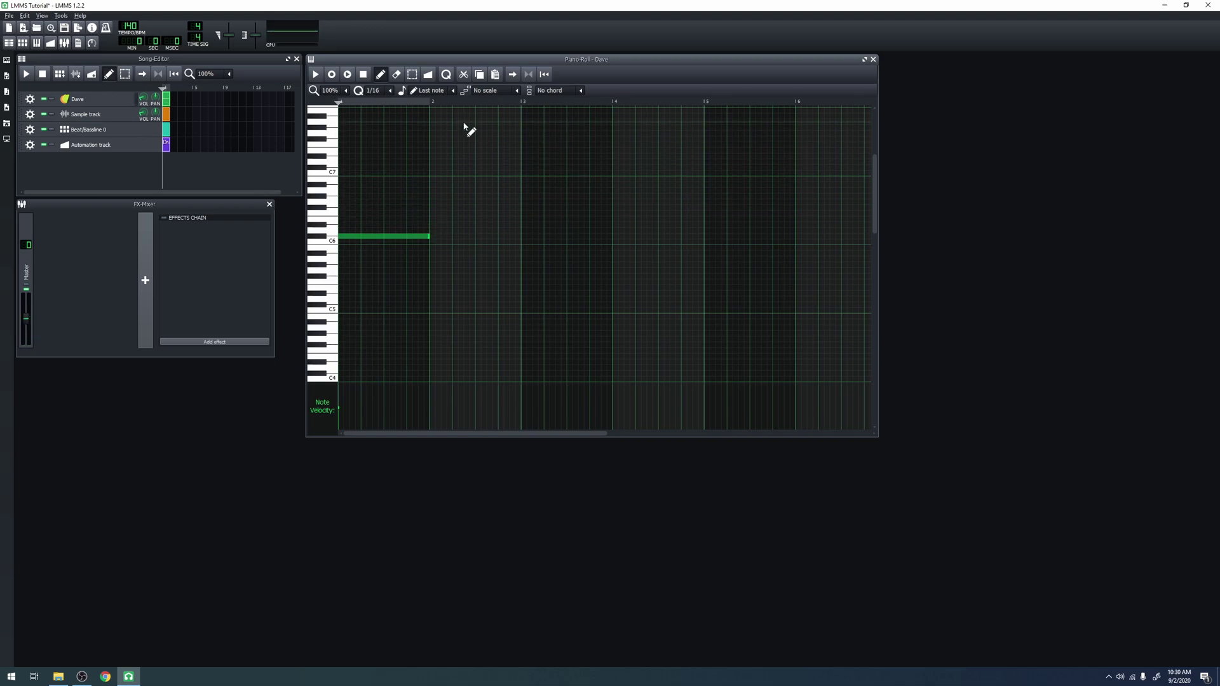
Step: Switch note length to 1/8 and draw descending eighth notes after the long note
left_click(451, 91)
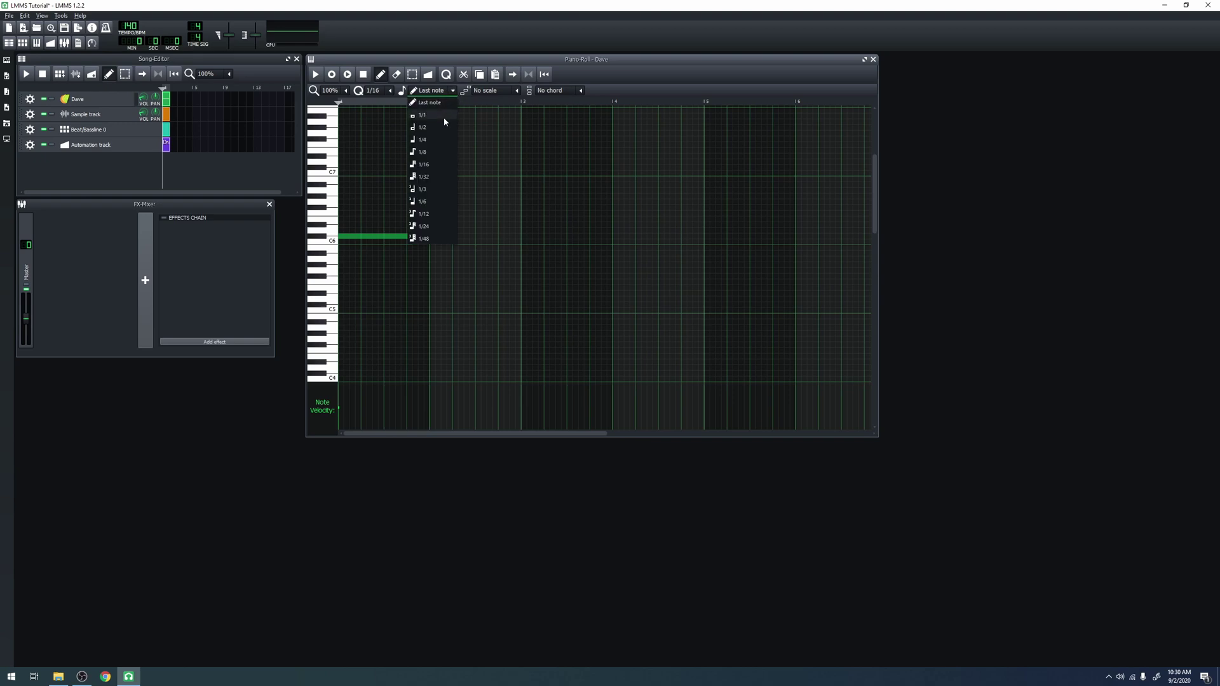
left_click(438, 156)
left_click(436, 196)
left_click(447, 208)
left_click(459, 219)
left_click(470, 231)
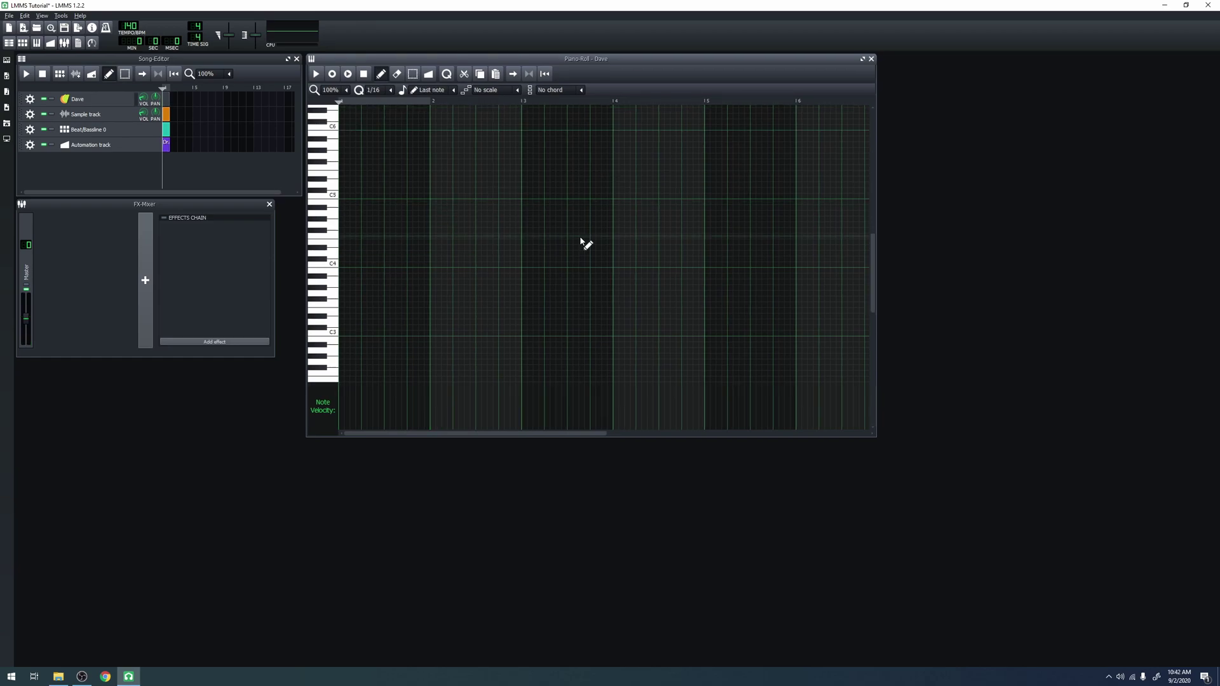
Step: Place a note on the empty roll and drag it to preview its pitch
left_click(389, 242)
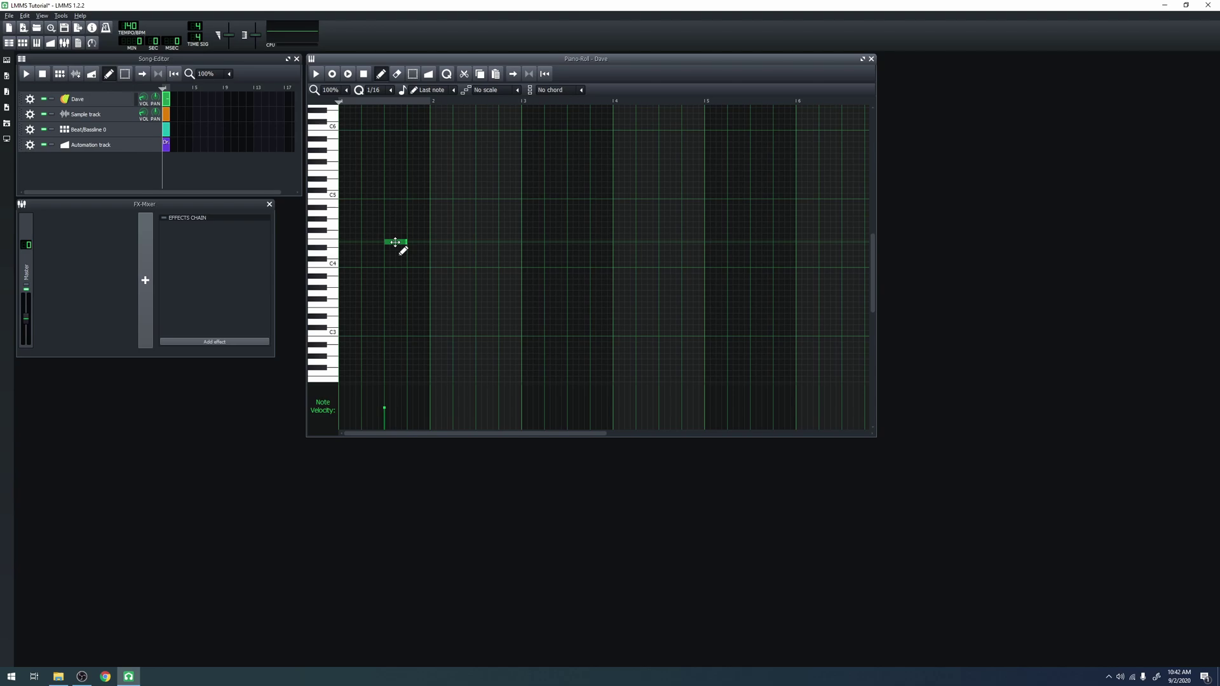
left_click_drag(395, 242, 424, 242)
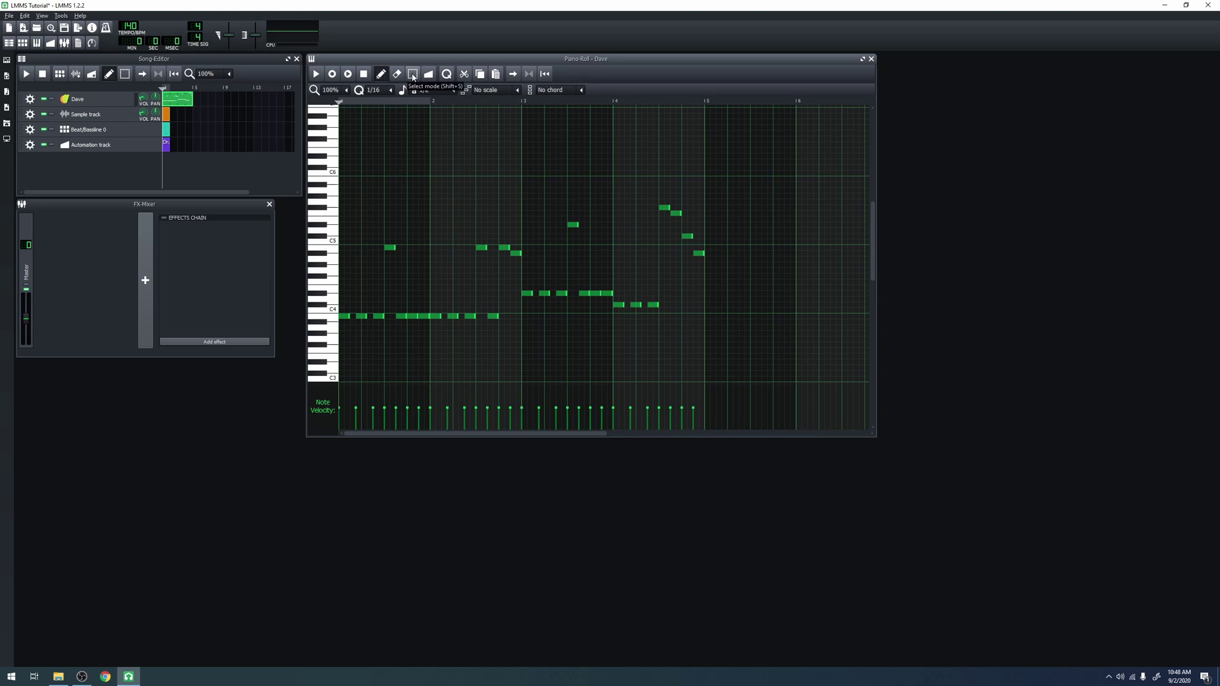
Step: In Select mode, box-select all melody notes, raise them one semitone, deselect, then reselect all
left_click(413, 74)
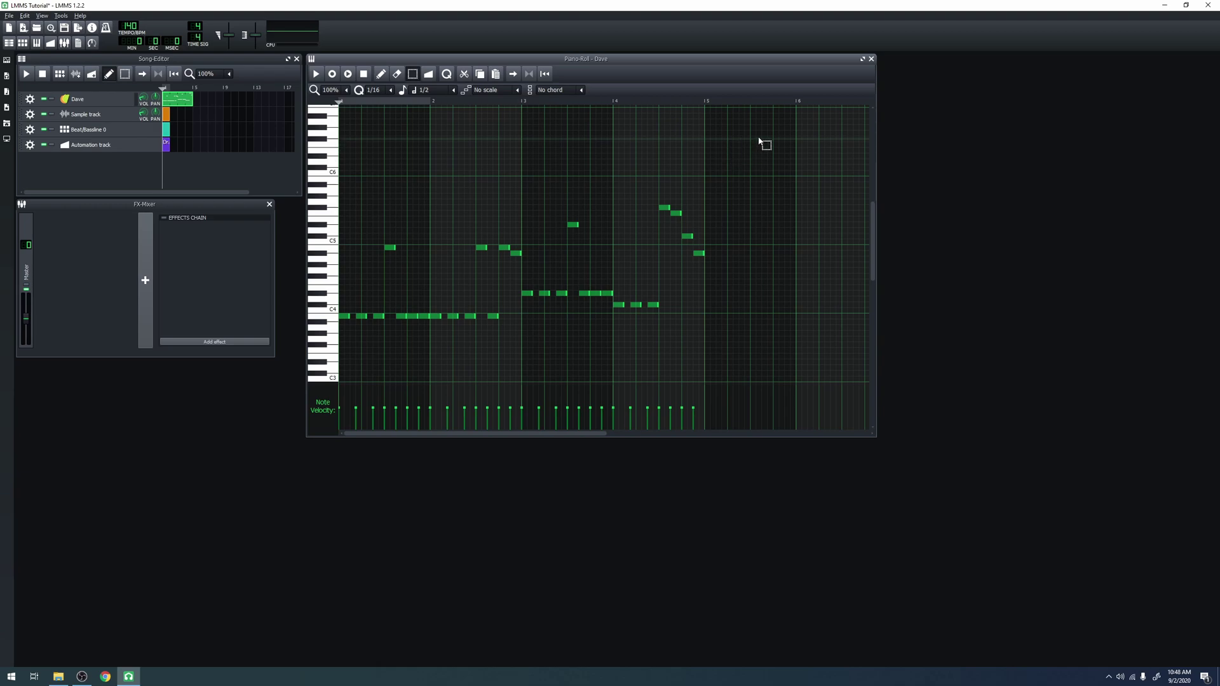
left_click_drag(760, 141, 344, 355)
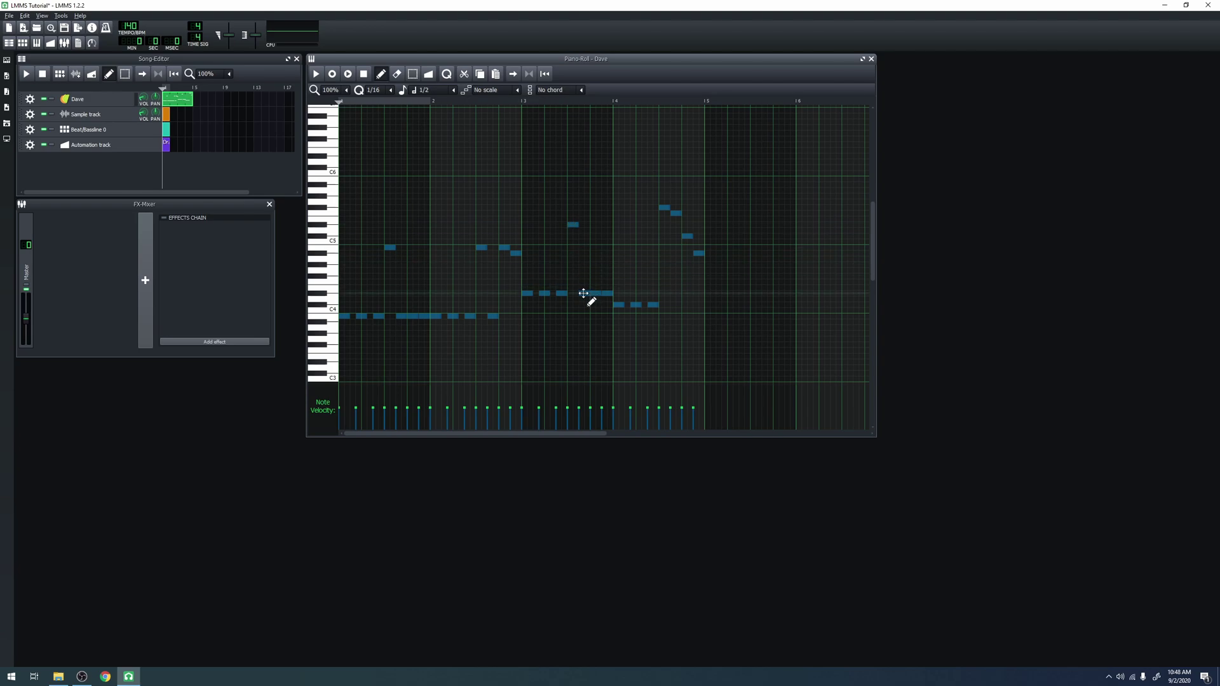
mouse_move(584, 293)
left_mouse_down()
mouse_move(610, 284)
mouse_move(580, 287)
left_mouse_up()
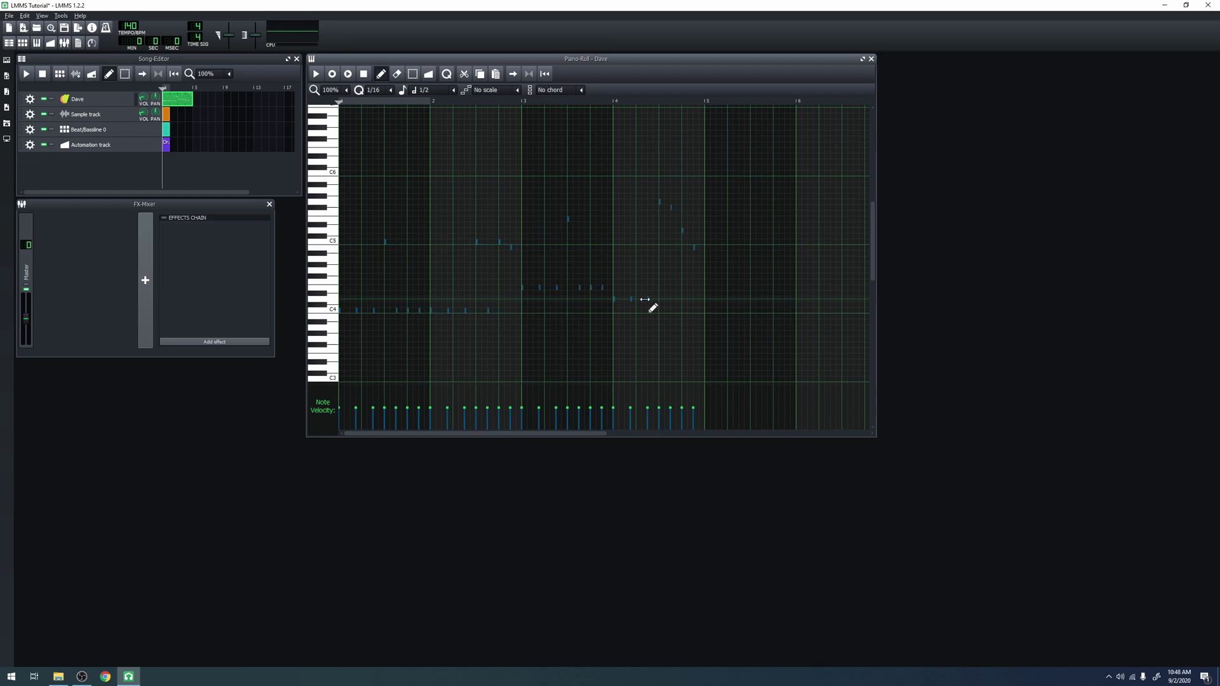
left_click(723, 258)
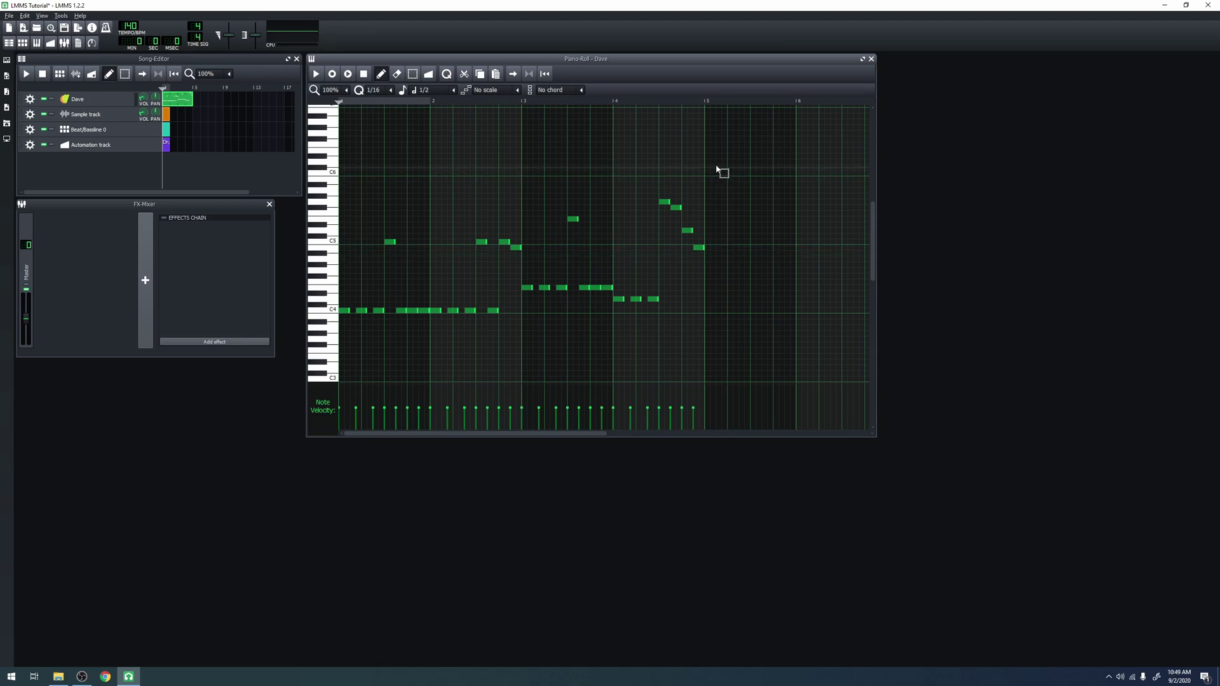
left_click_drag(682, 206, 348, 353)
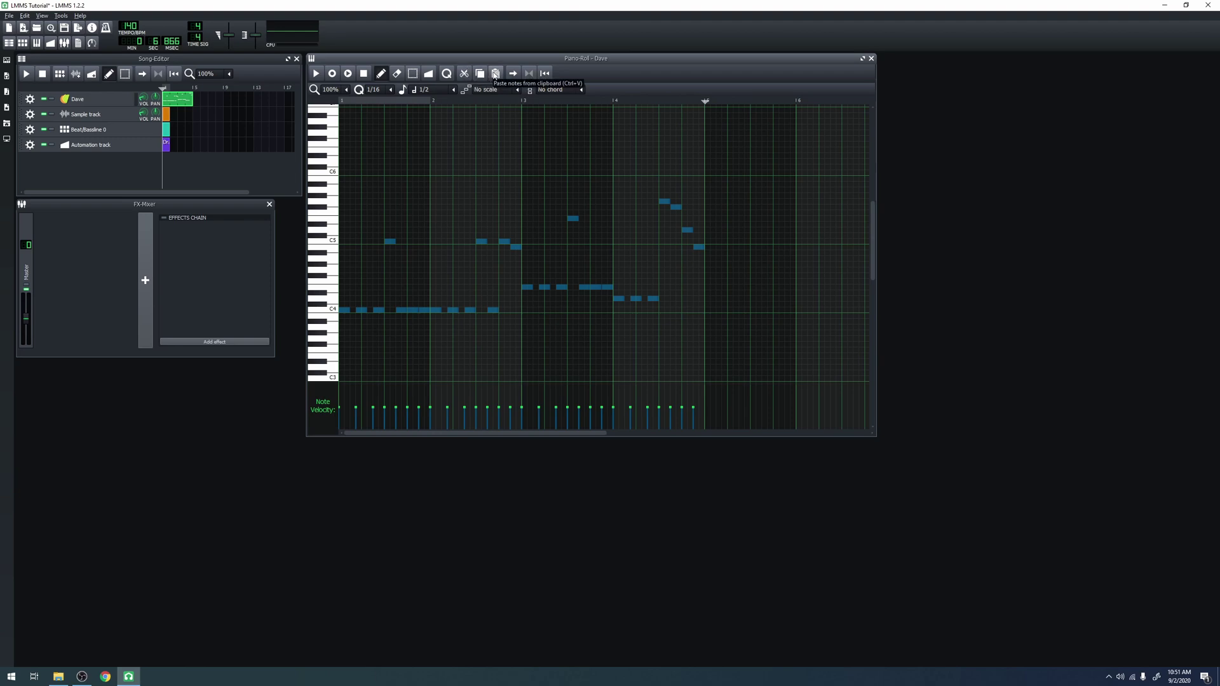
key("ctrl")
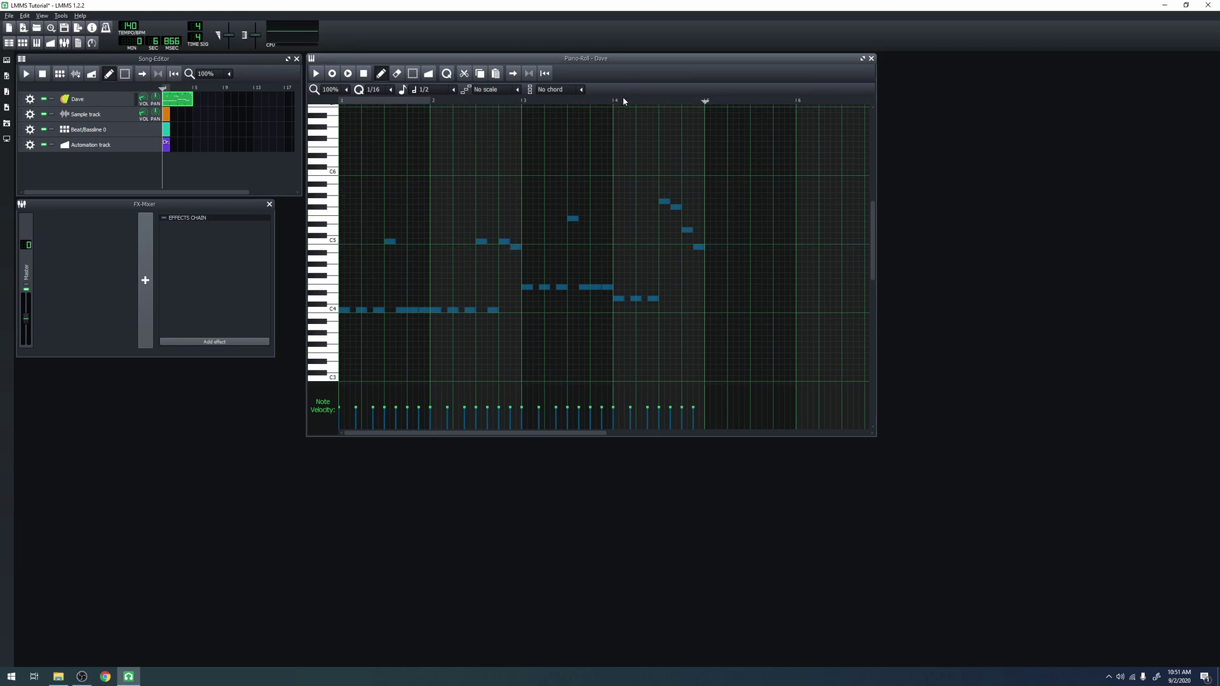
left_click_drag(623, 102, 702, 112)
key("ctrl+v")
left_click_drag(593, 432, 701, 422)
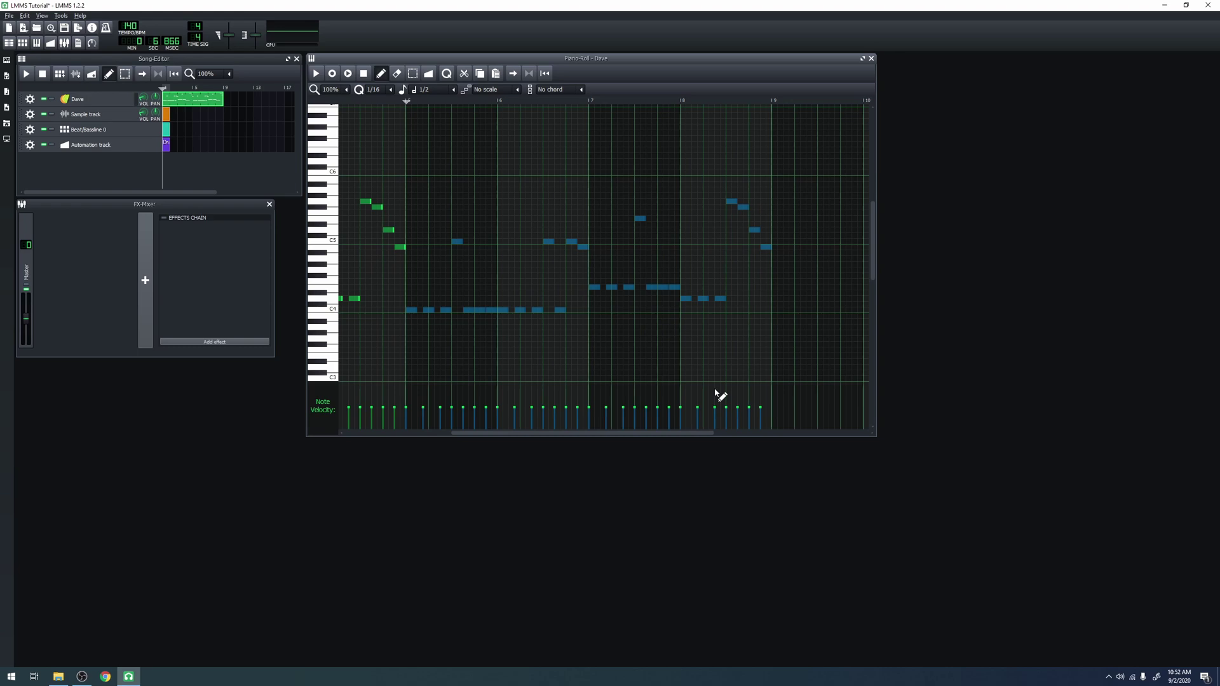
key("Delete")
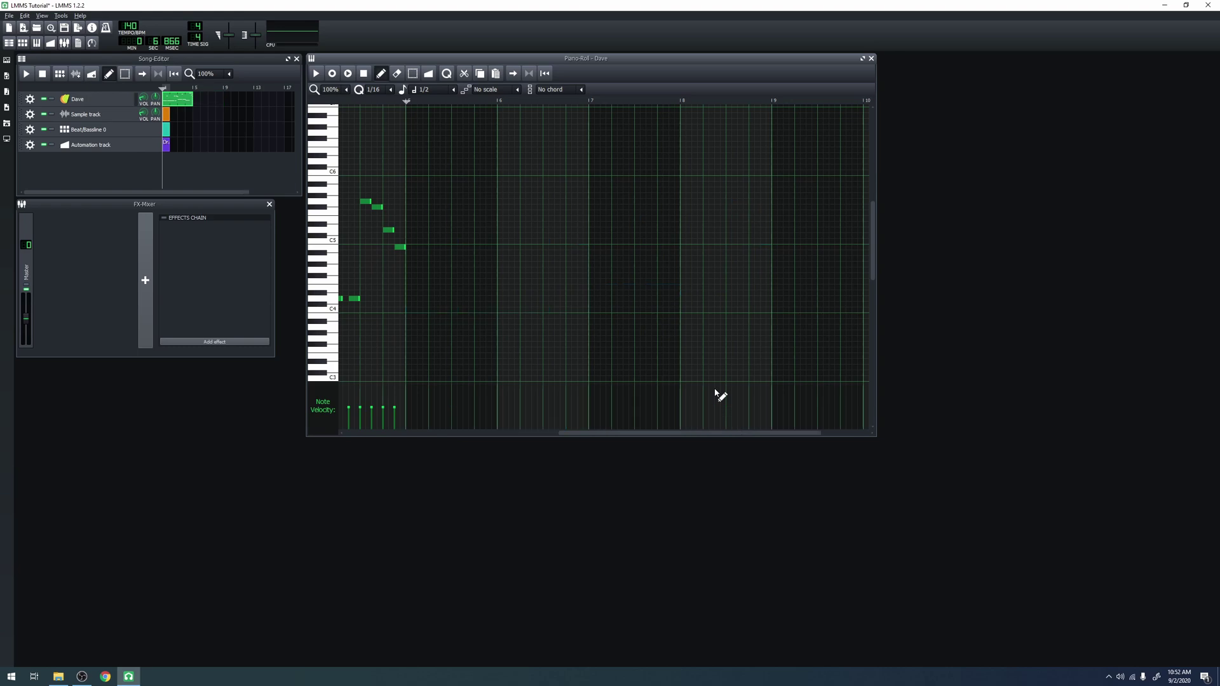
Step: Set the second note's velocity to 97%, lower the first eight notes' velocities, then play
scroll(411, 371, "left", 5)
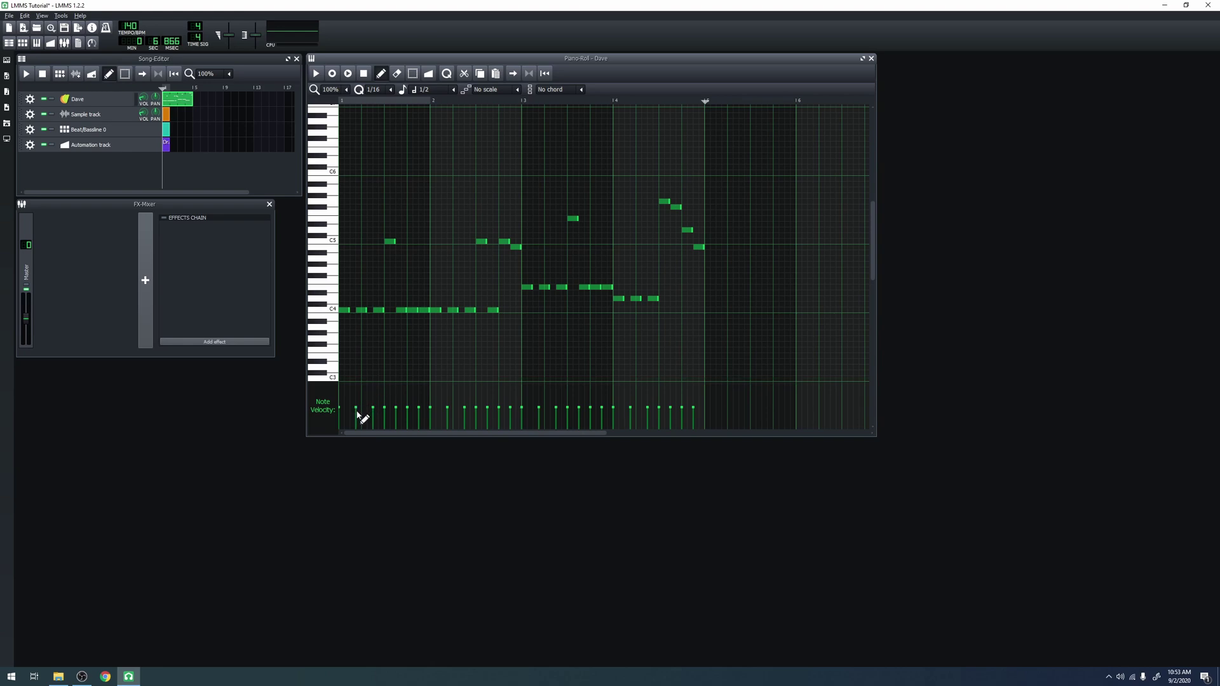
left_click(355, 416)
mouse_move(356, 419)
left_mouse_down()
mouse_move(365, 389)
mouse_move(356, 413)
left_mouse_up()
mouse_move(341, 412)
left_mouse_down()
mouse_move(398, 425)
mouse_move(694, 410)
left_mouse_up()
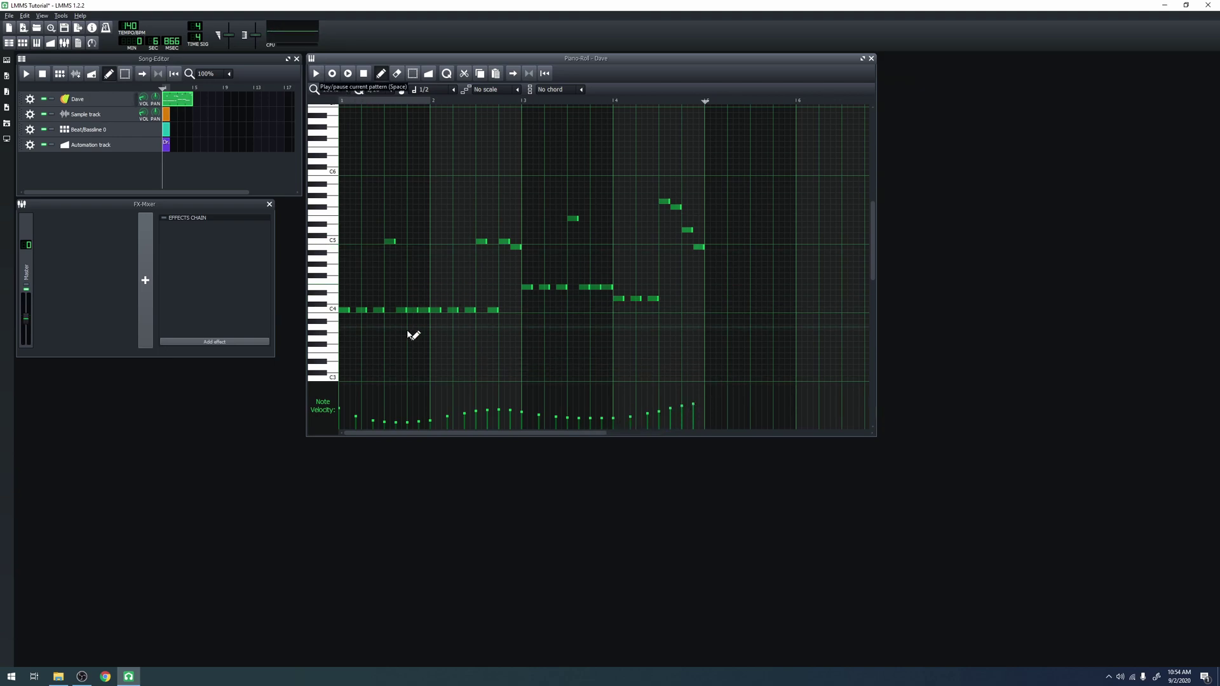
left_click(316, 73)
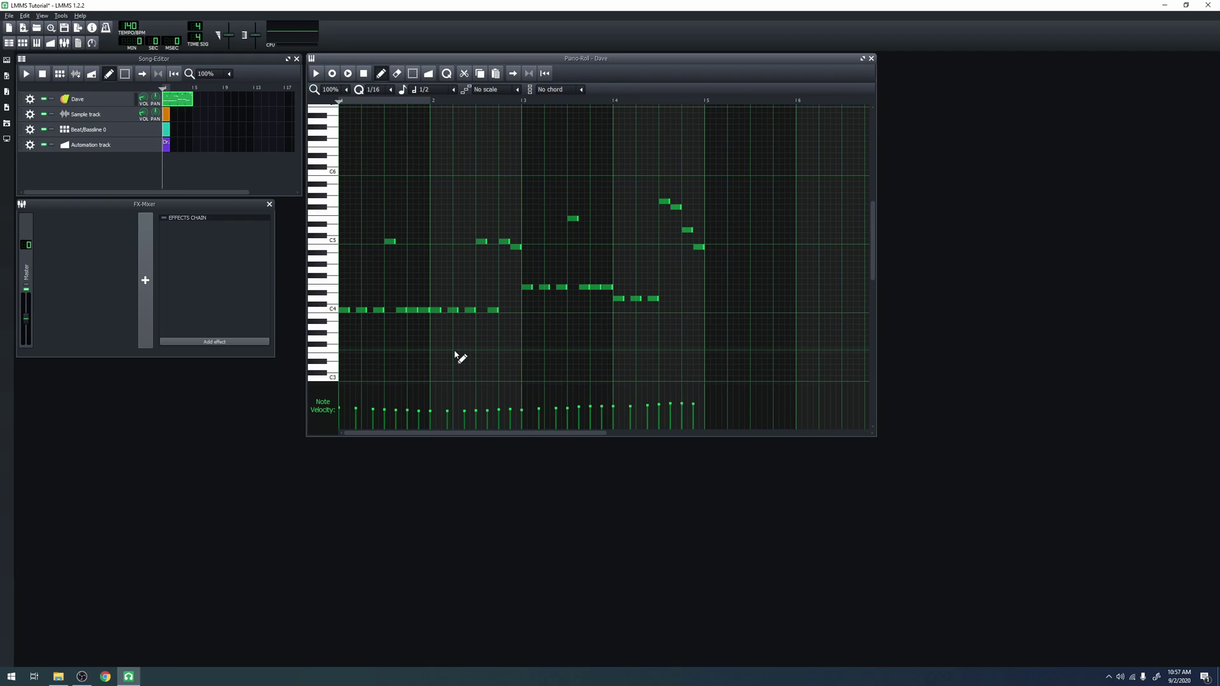
Step: Switch the lane under the melody to note panning, draw pan values across the notes, and audition them
left_click(323, 409)
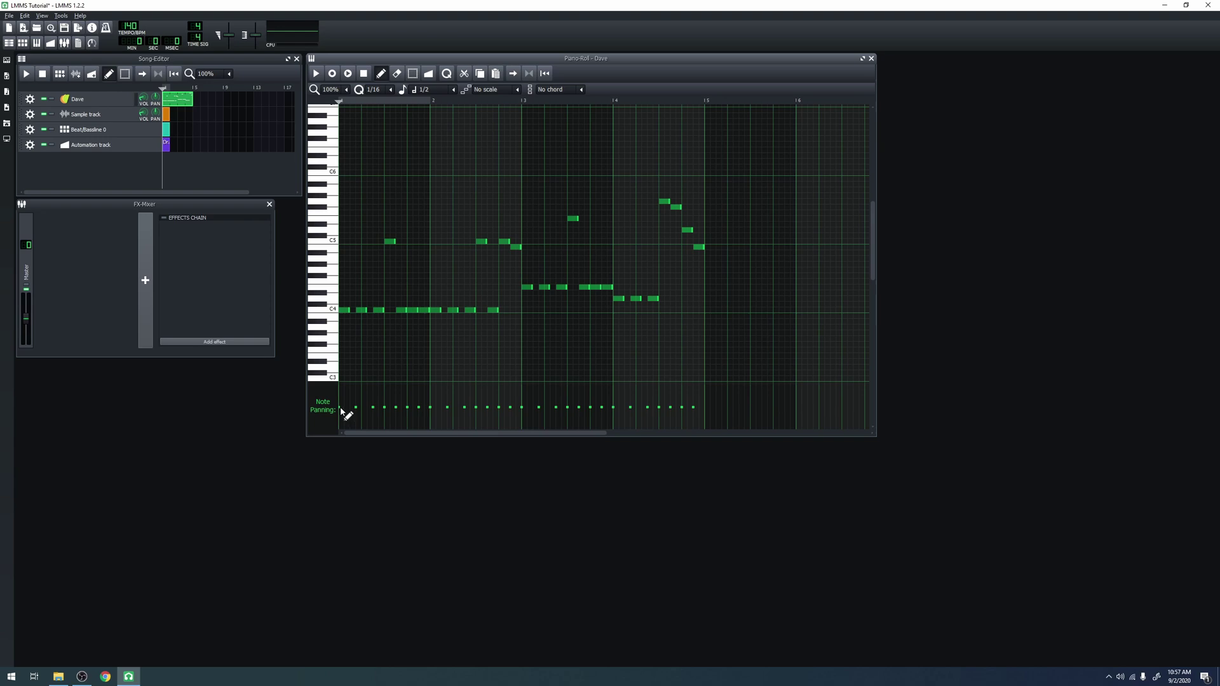
mouse_move(340, 410)
left_mouse_down()
mouse_move(374, 417)
mouse_move(396, 404)
mouse_move(427, 425)
mouse_move(451, 406)
mouse_move(491, 440)
mouse_move(519, 391)
mouse_move(557, 427)
mouse_move(598, 424)
mouse_move(630, 389)
mouse_move(697, 422)
left_mouse_up()
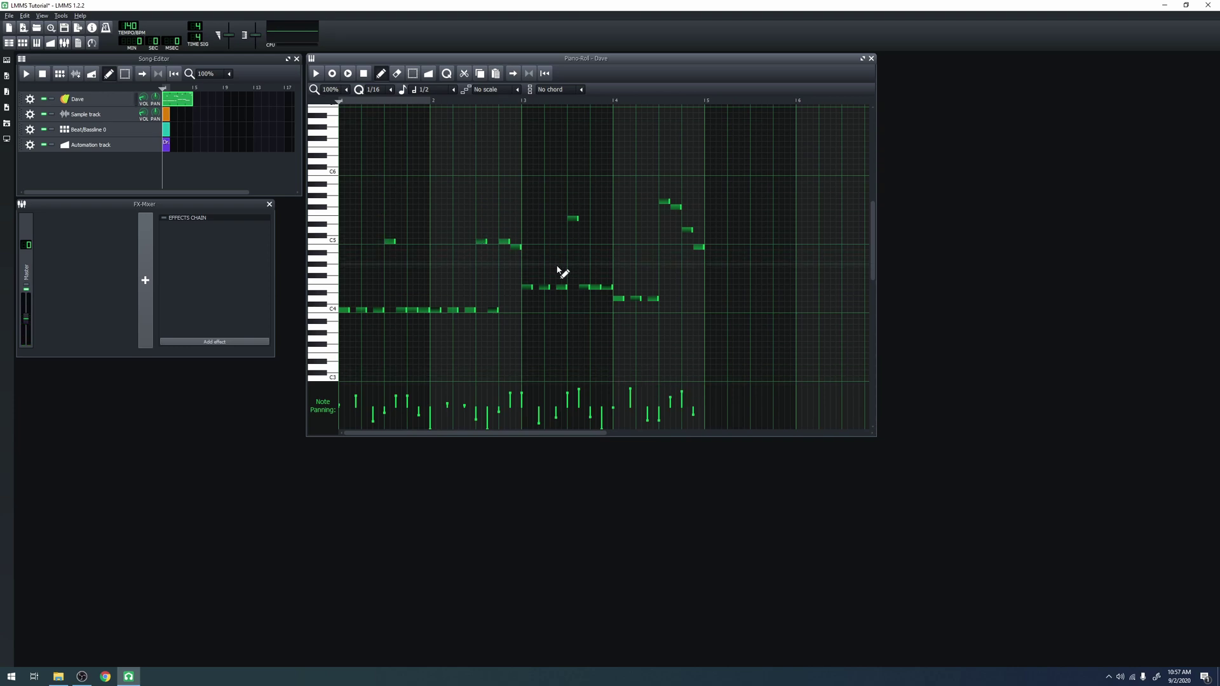
left_click(315, 74)
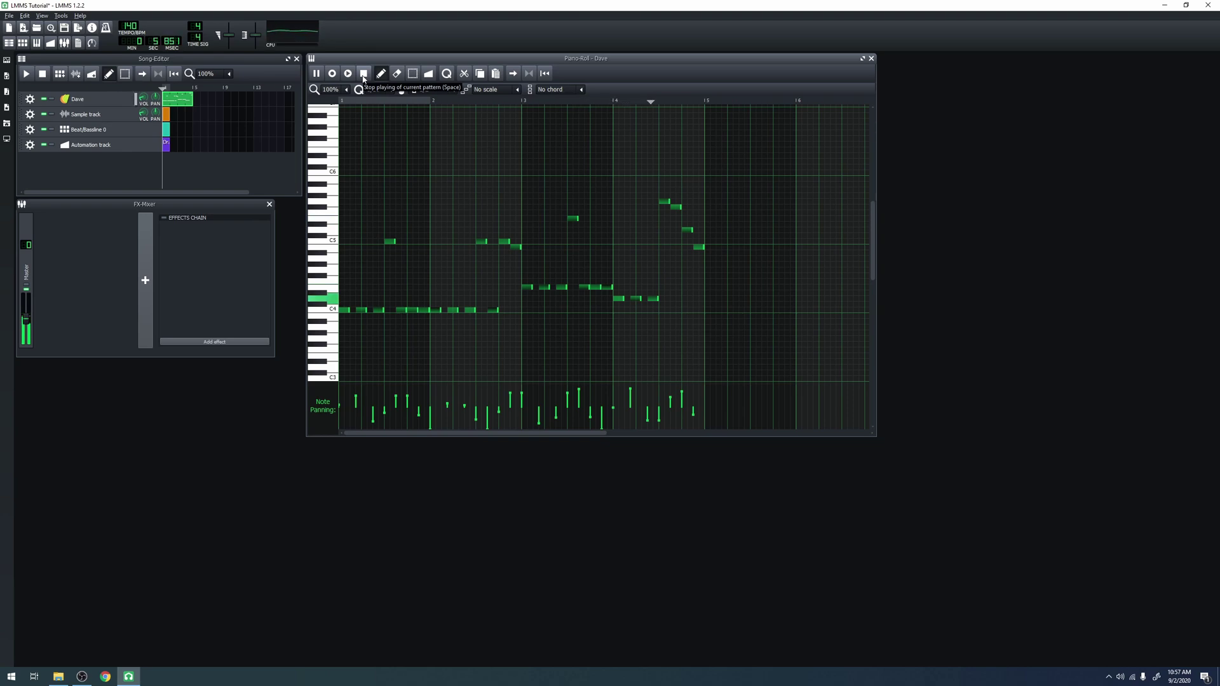
left_click(363, 76)
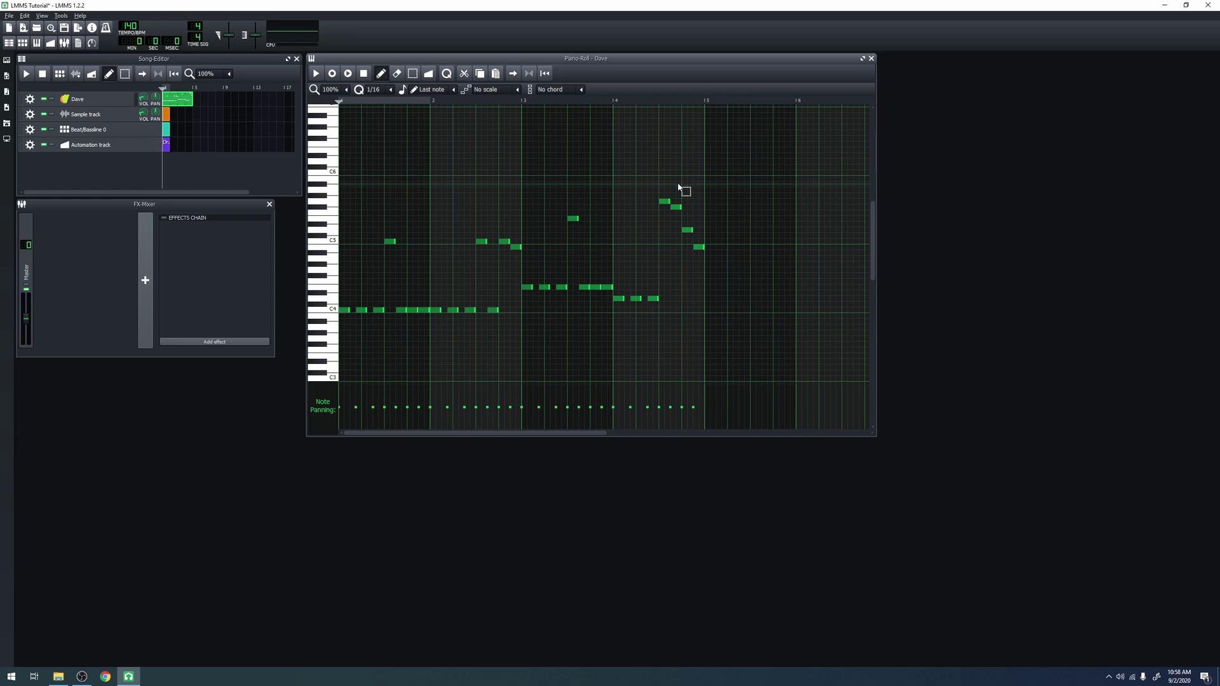
Step: Zoom the Piano Roll in and set quantize to the finest 1/192 grid
scroll(678, 188, "up", 2, "ctrl")
scroll(679, 188, "down", 3, "ctrl")
scroll(679, 188, "up", 4, "ctrl")
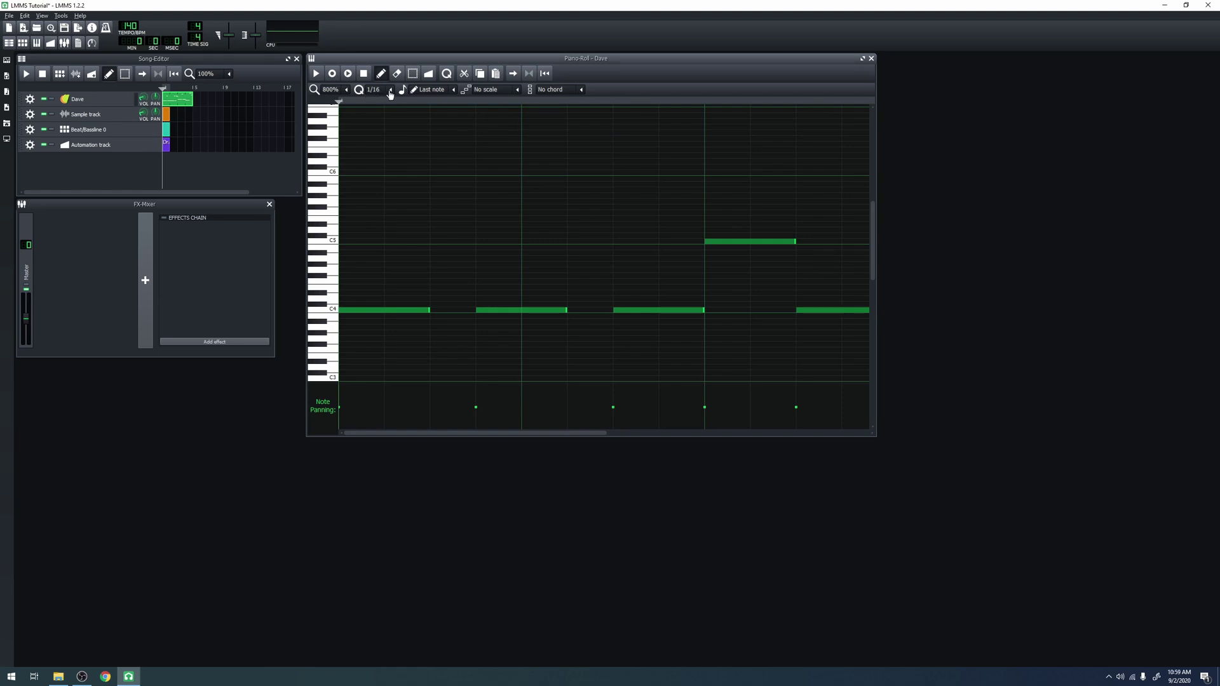
left_click(392, 93)
left_click(391, 112)
left_click(392, 90)
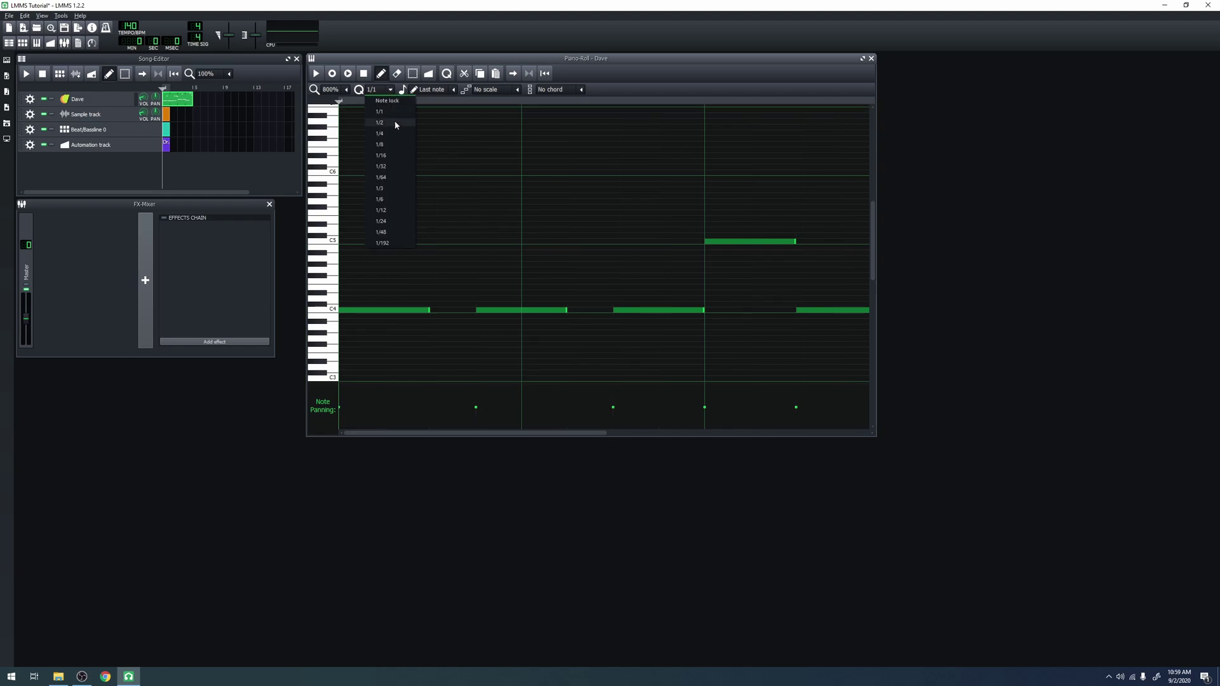
left_click(402, 243)
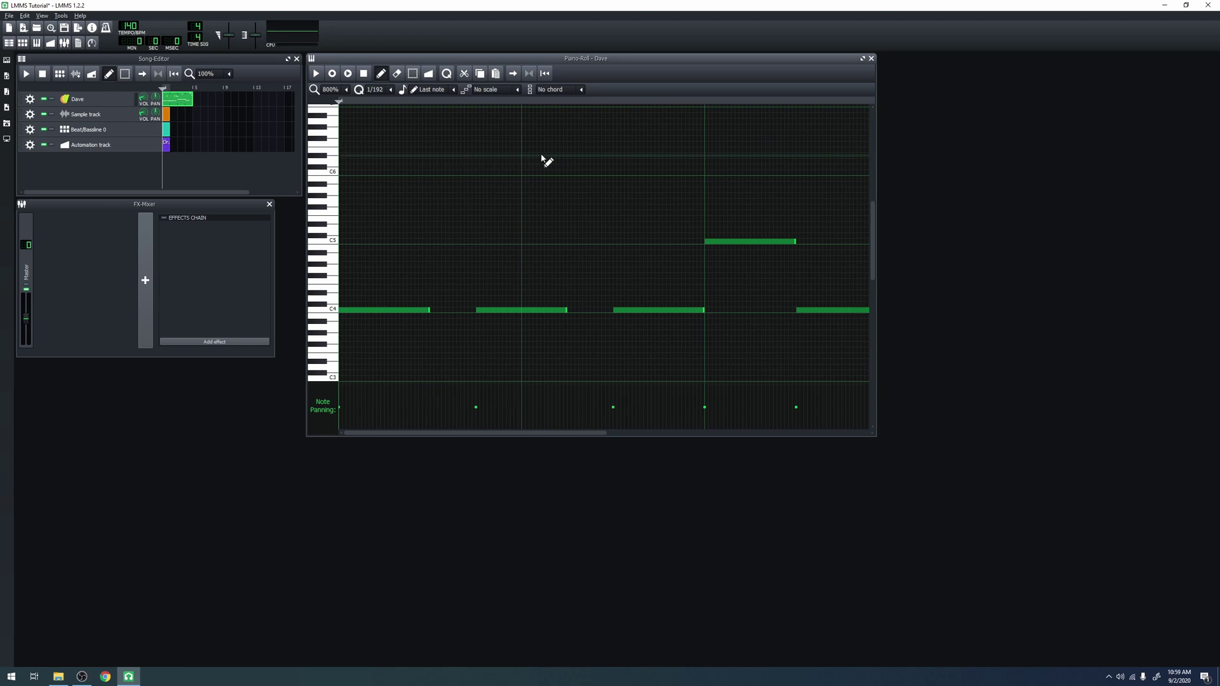
Step: Add a short note above the melody and resize it, with quantize returned to 1/16
left_click(438, 155)
left_click_drag(802, 157, 482, 158)
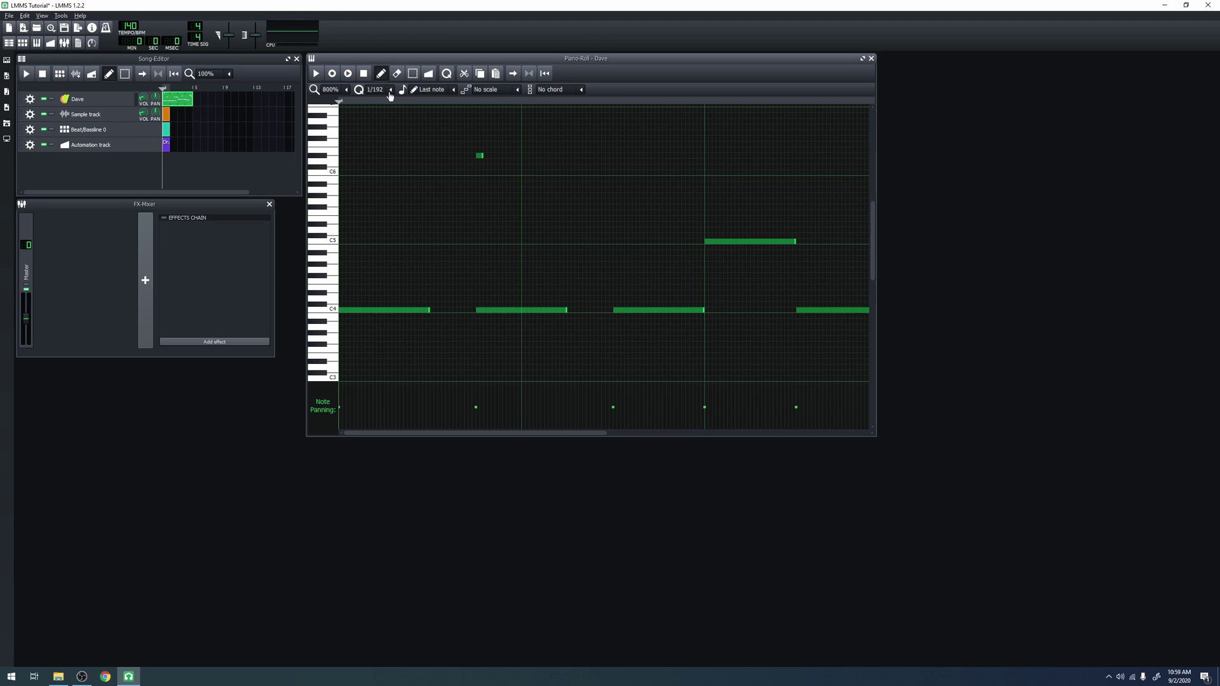
left_click(392, 91)
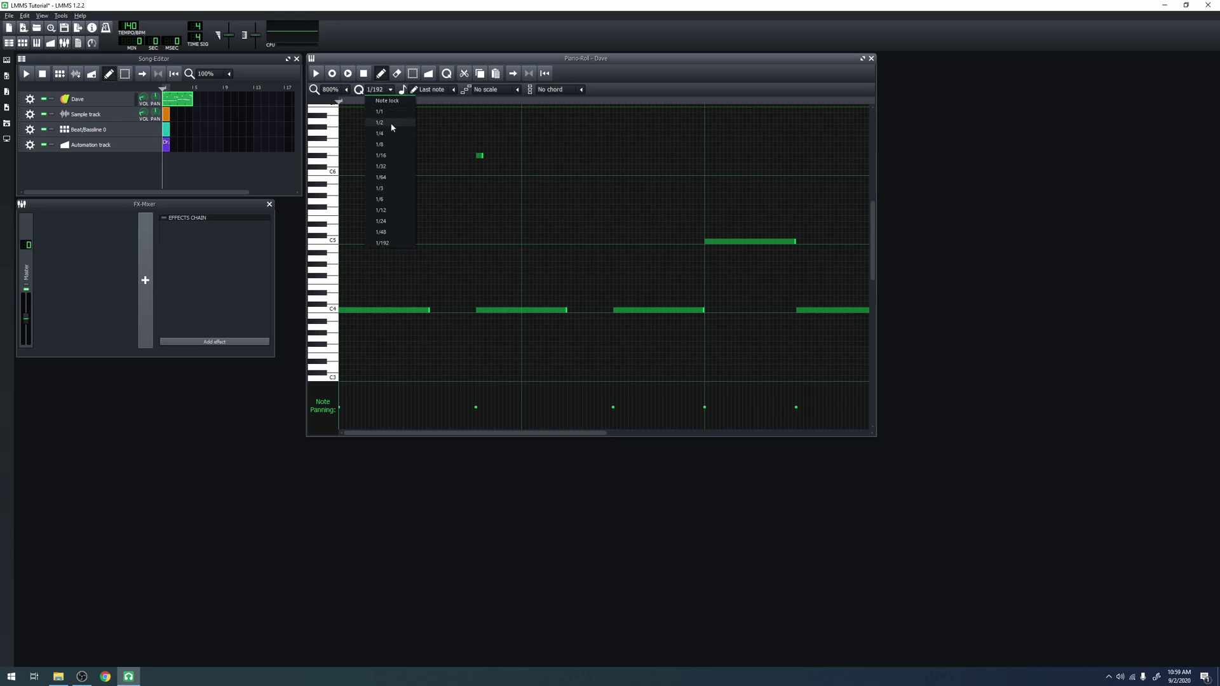
left_click(394, 156)
left_click_drag(481, 156, 365, 158)
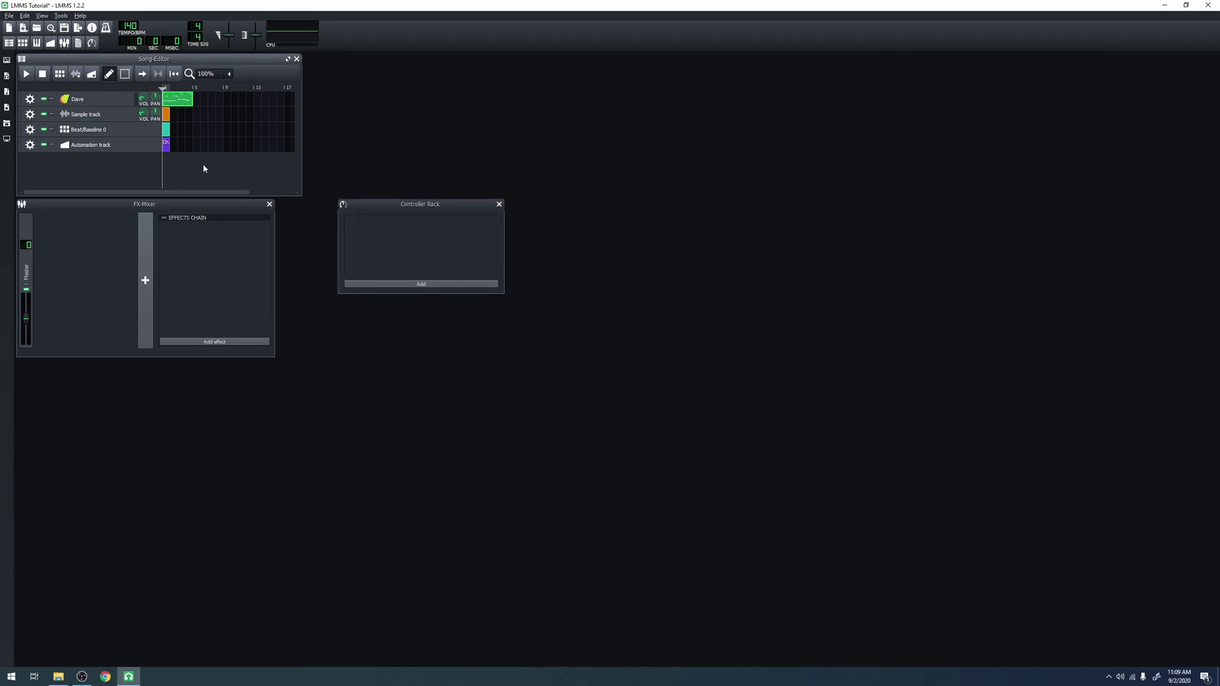
Step: Review the Dave clip's notes, then Ctrl-drag a copy directly after the original clip
double_click(178, 97)
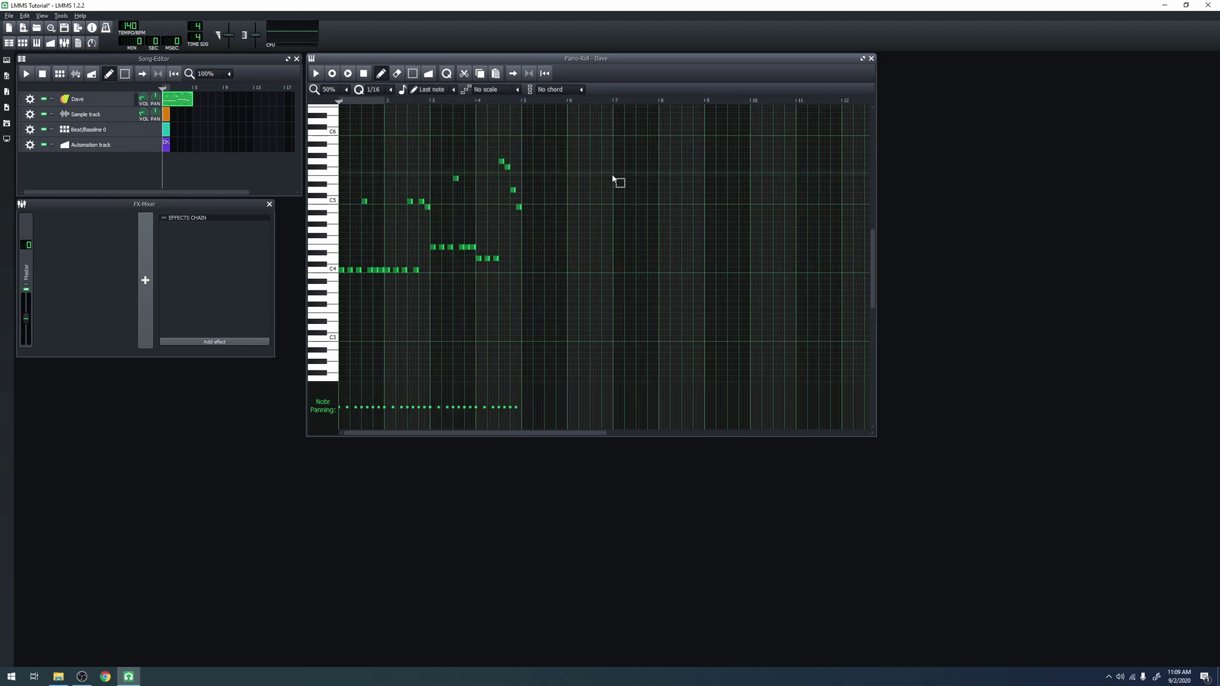
left_click(871, 58)
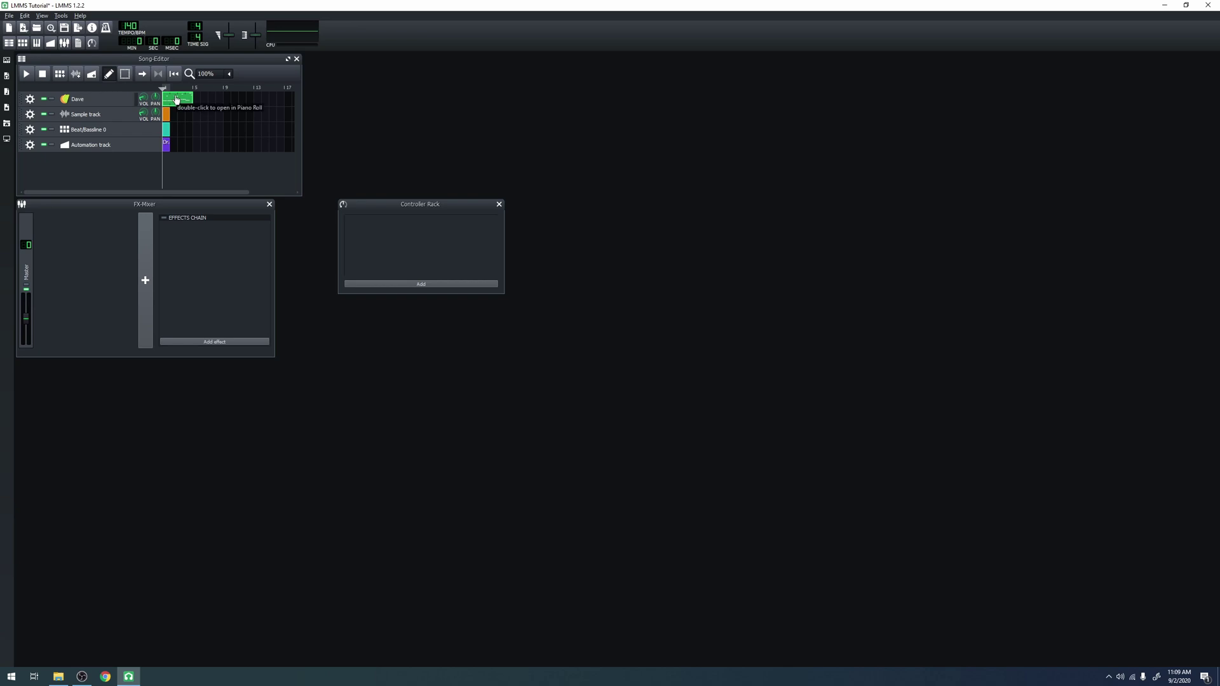
left_click_drag(175, 98, 218, 103)
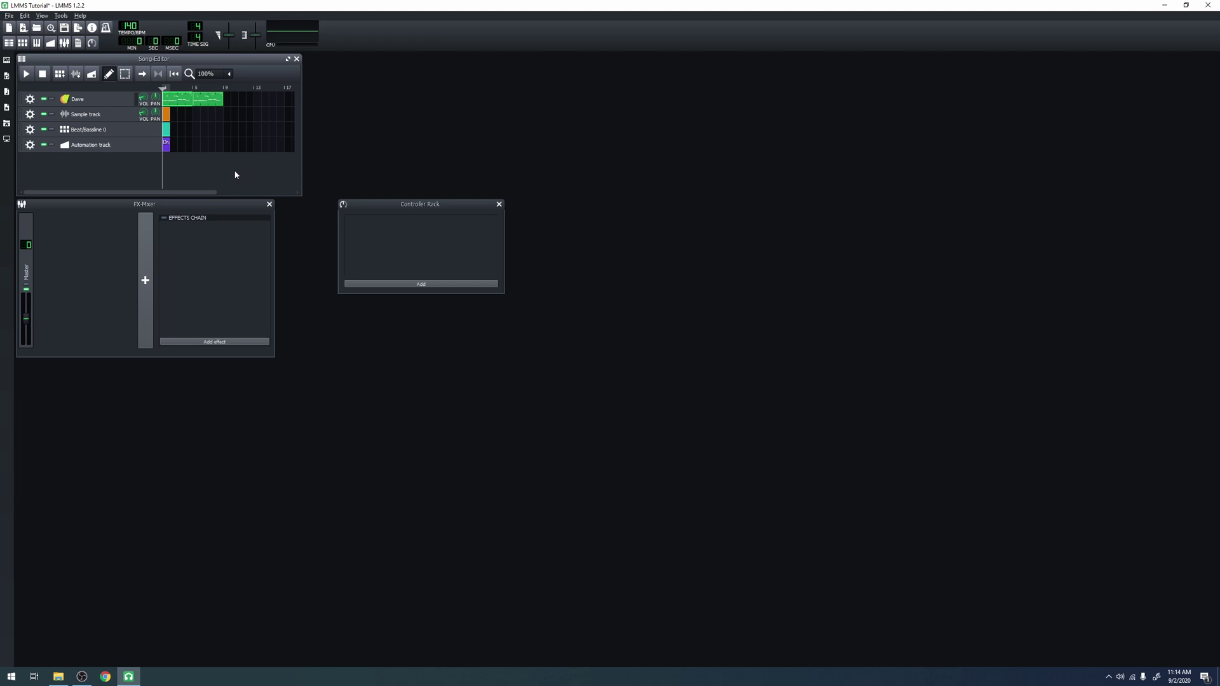